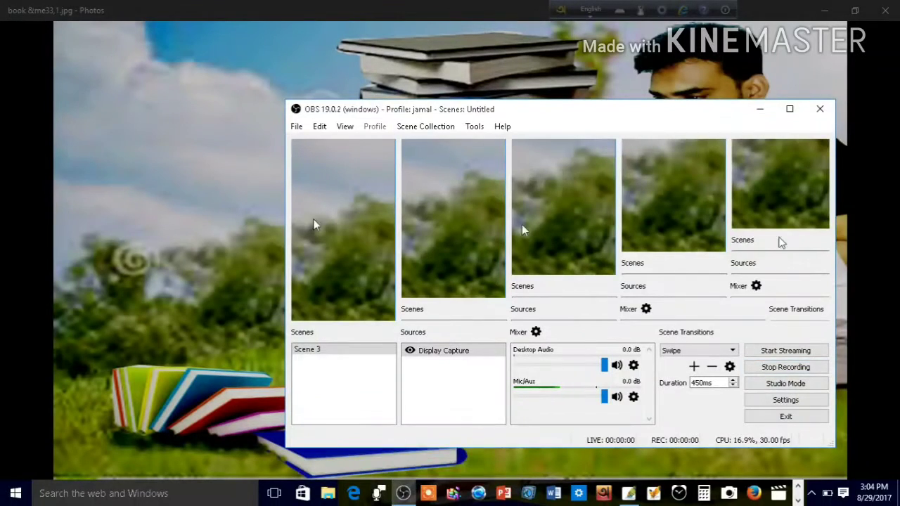
- Preview the finished composite book &me44.jpg in Windows Photos, then restore the viewer down and close it
click(192, 185)
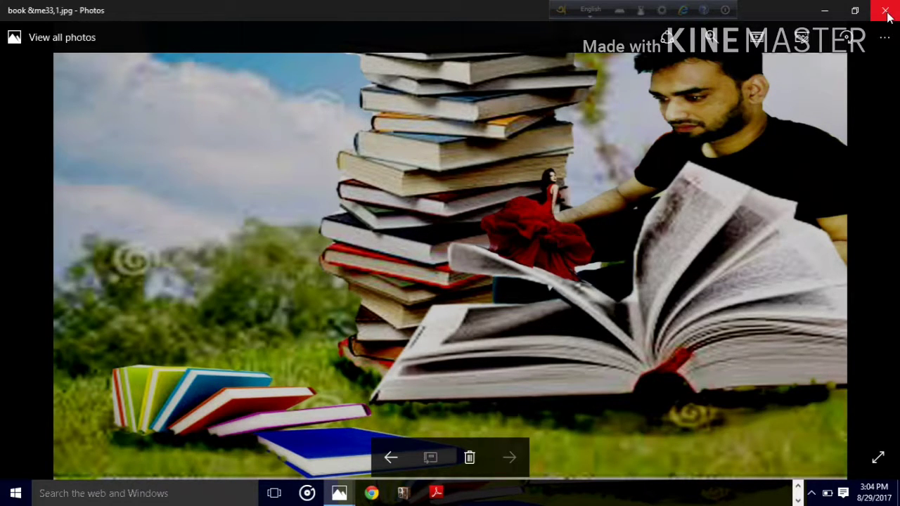
click(859, 12)
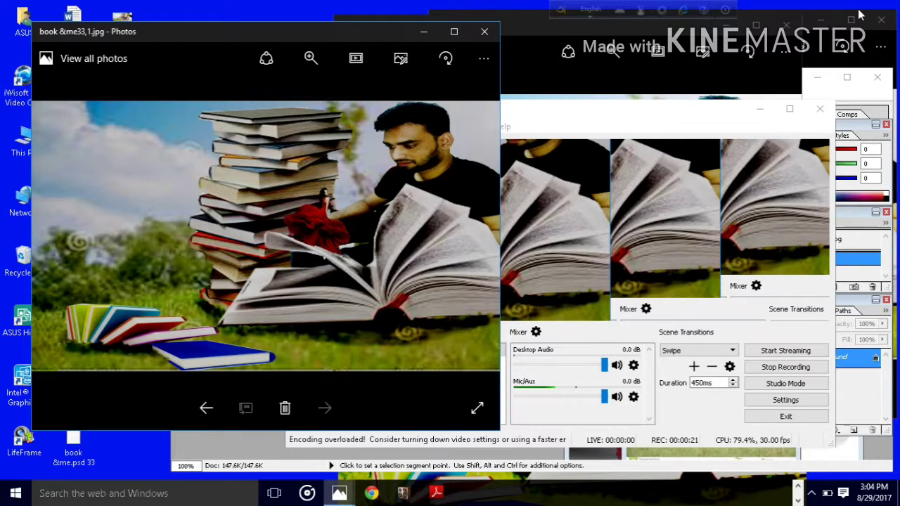
click(485, 33)
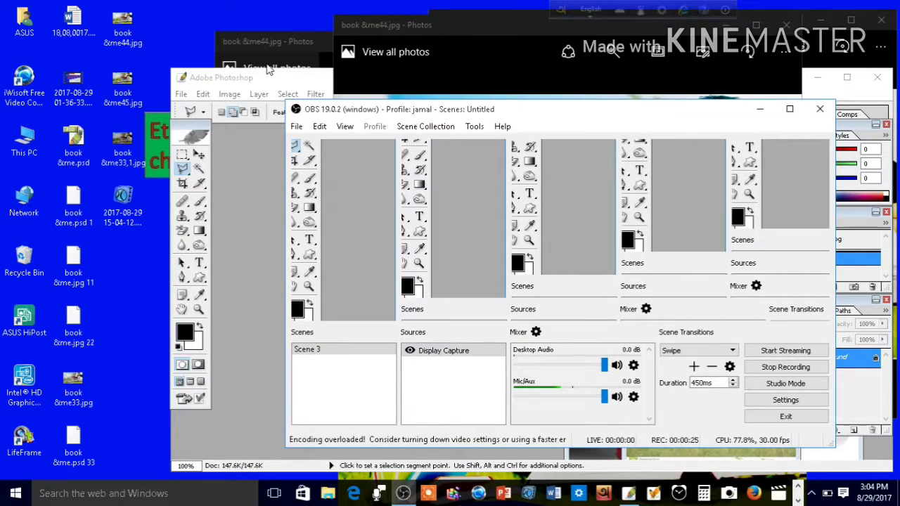
- Bring Photoshop forward, re-check the composite full screen, and return to Photoshop
click(268, 73)
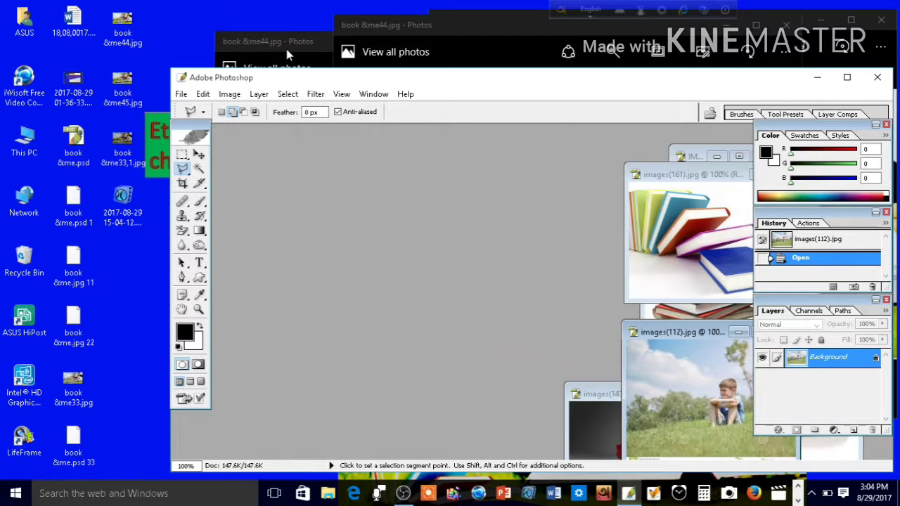
click(288, 55)
double_click(641, 54)
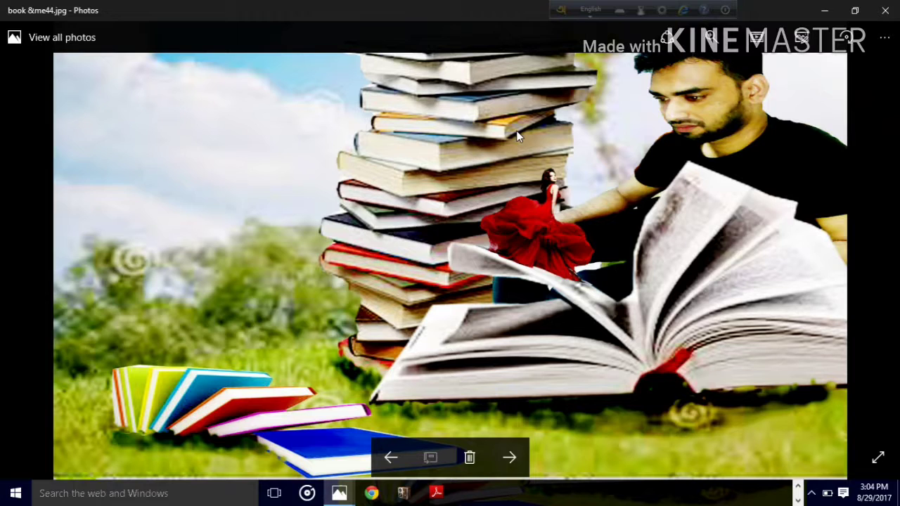
click(859, 13)
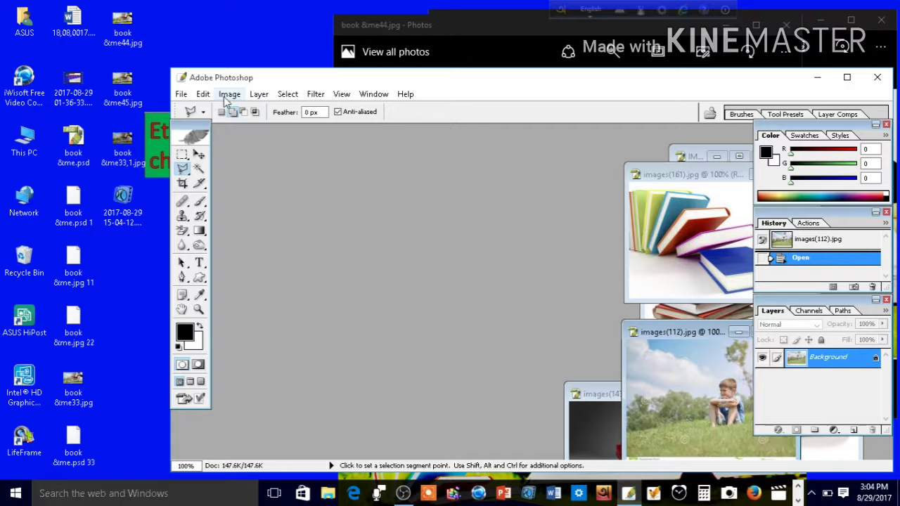
- Create a new white RGB document, 2560 × 1480 pixels at 72 pixels/inch
click(181, 94)
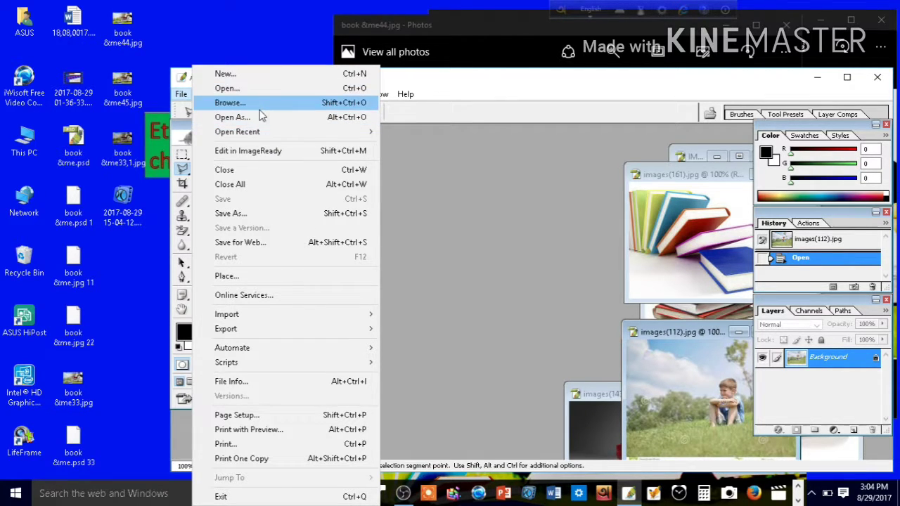
click(274, 80)
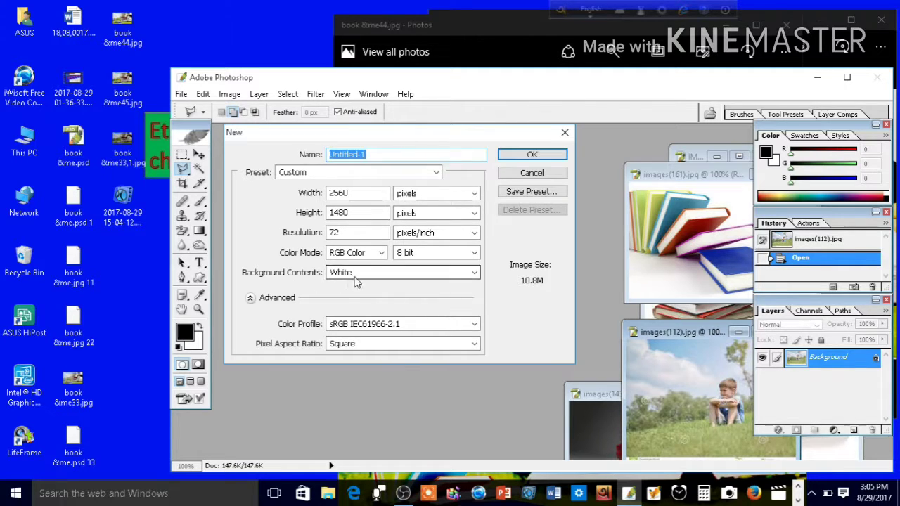
click(532, 155)
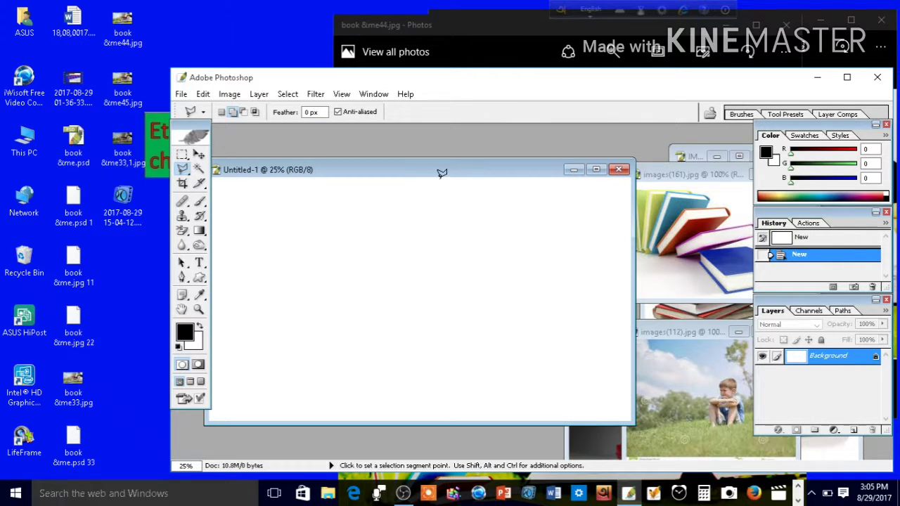
- Marquee-select the boy photo above its credit strip and drag it into Untitled-1
click(720, 386)
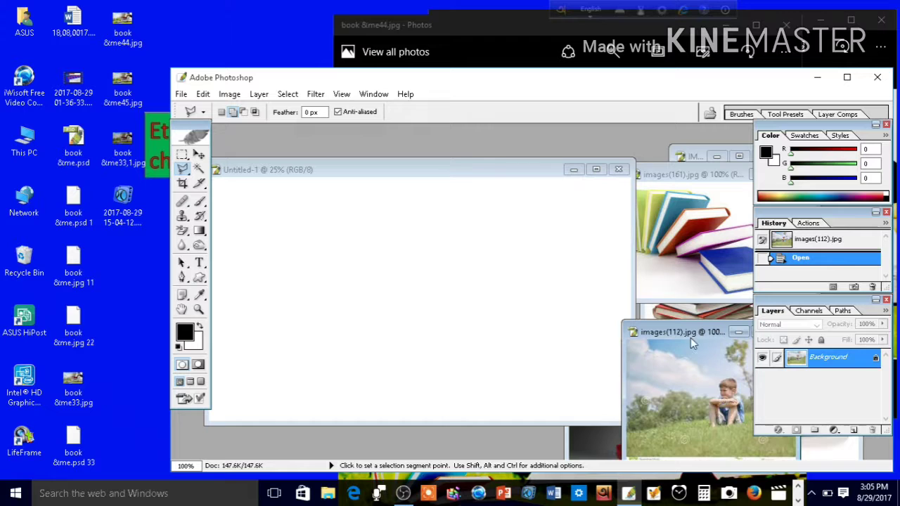
drag(689, 338, 583, 220)
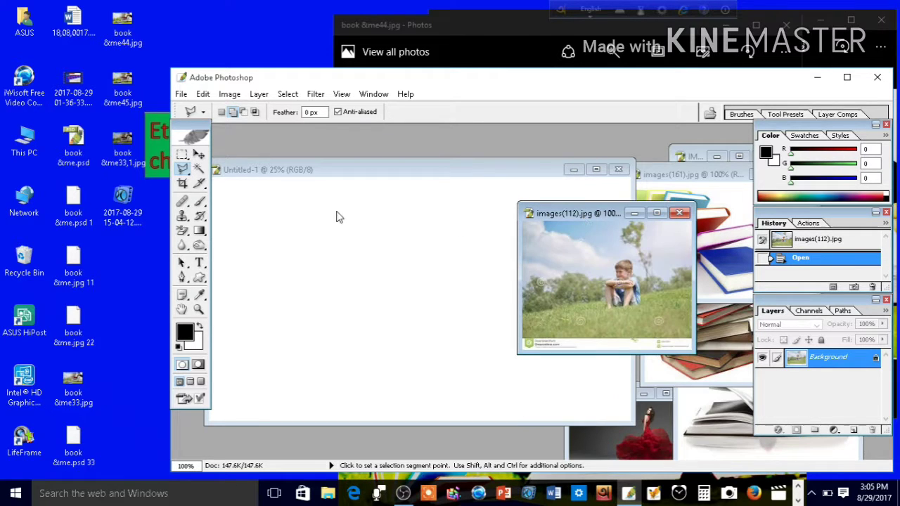
click(182, 154)
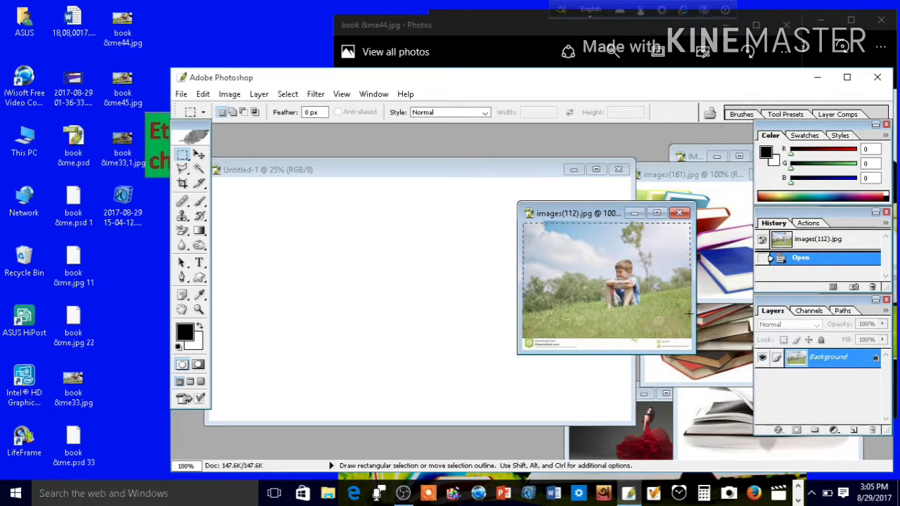
drag(600, 225, 692, 339)
drag(692, 339, 690, 333)
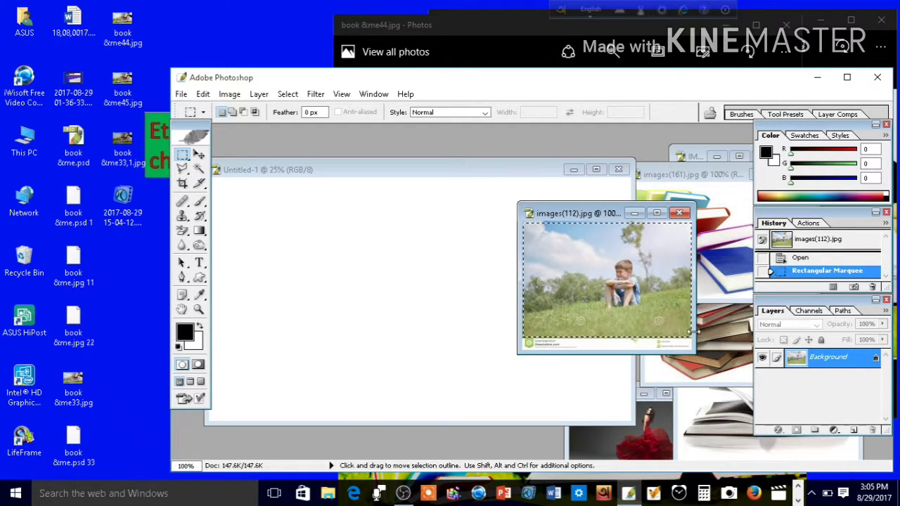
click(200, 155)
drag(612, 240, 401, 270)
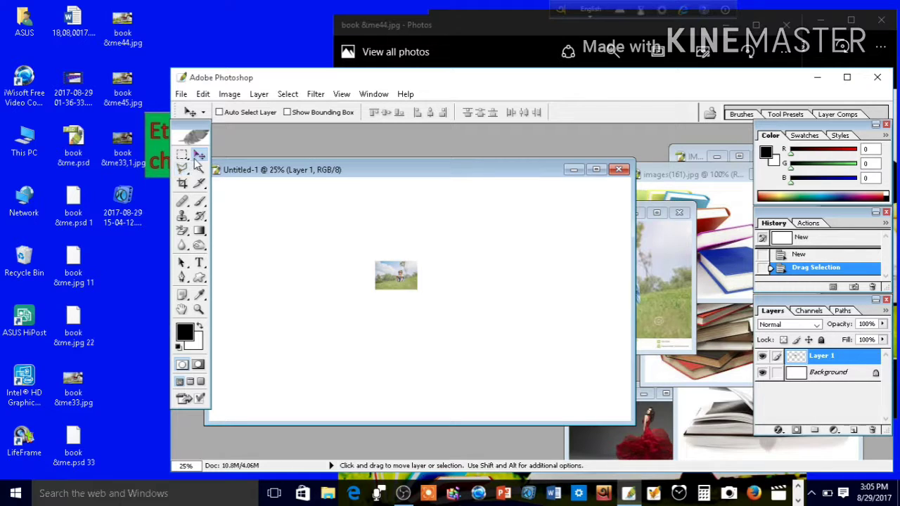
- Scale the pasted boy photo with bounding-box handles to fill the canvas and apply
click(287, 112)
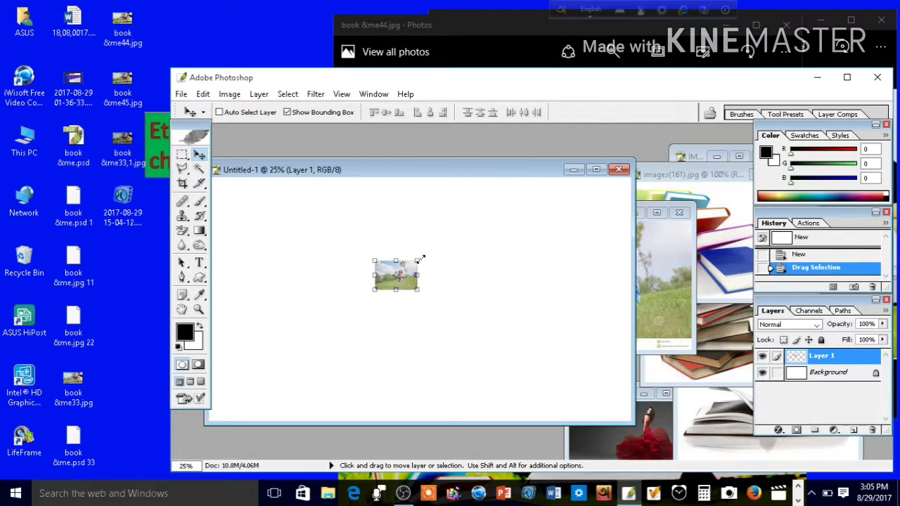
mouse_move(419, 260)
mouse_down()
mouse_move(451, 238)
mouse_move(603, 220)
mouse_move(628, 180)
mouse_up()
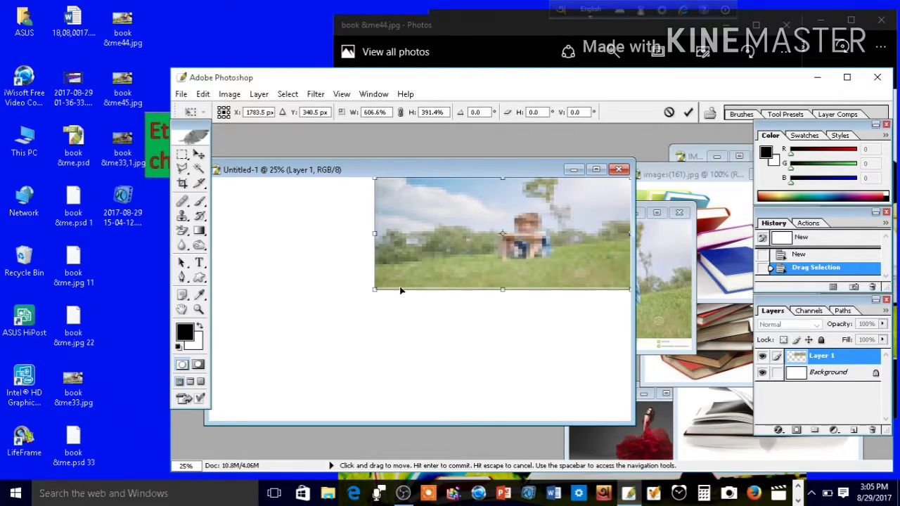
mouse_move(374, 289)
mouse_down()
mouse_move(317, 334)
mouse_move(241, 372)
mouse_move(209, 420)
mouse_up()
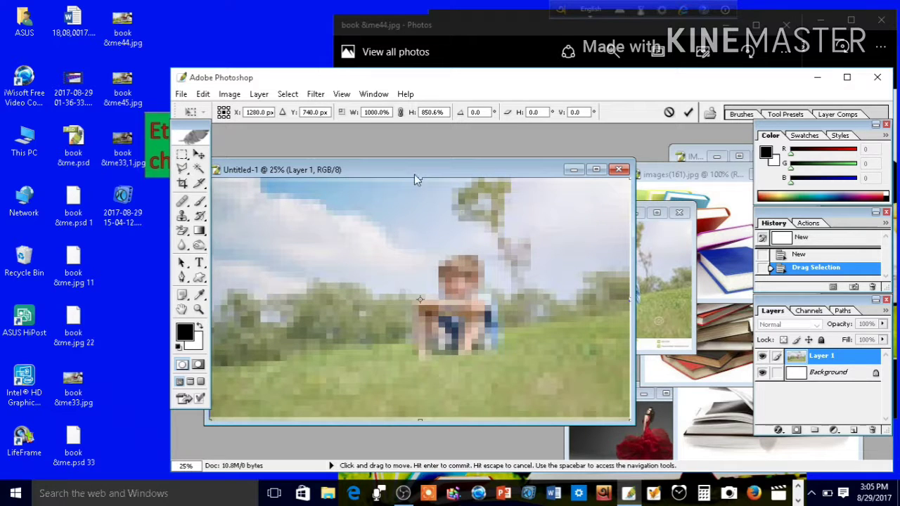
click(199, 155)
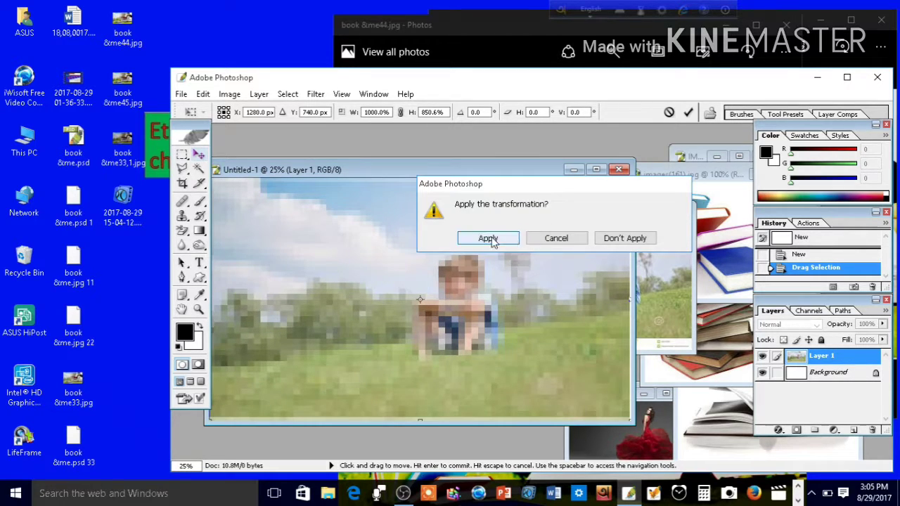
click(488, 237)
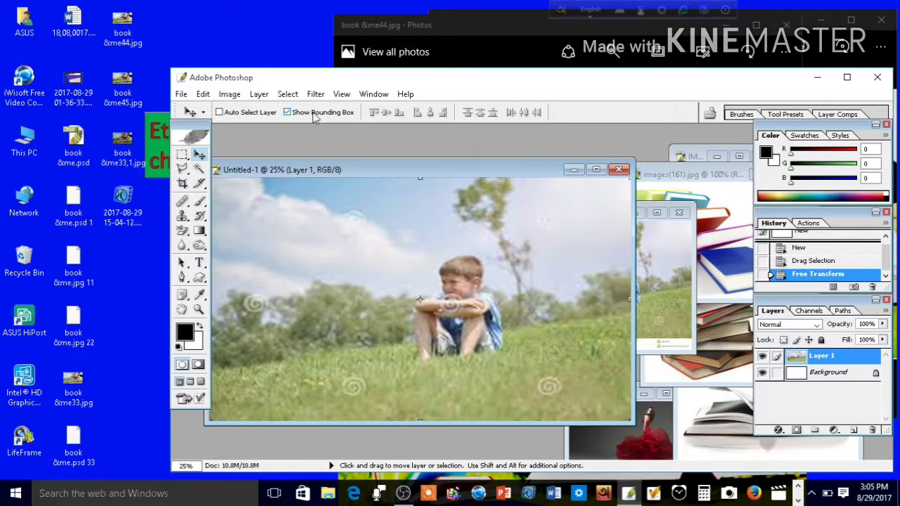
- Drag the selected red-dress woman into the composite as Layer 2
click(287, 112)
click(662, 431)
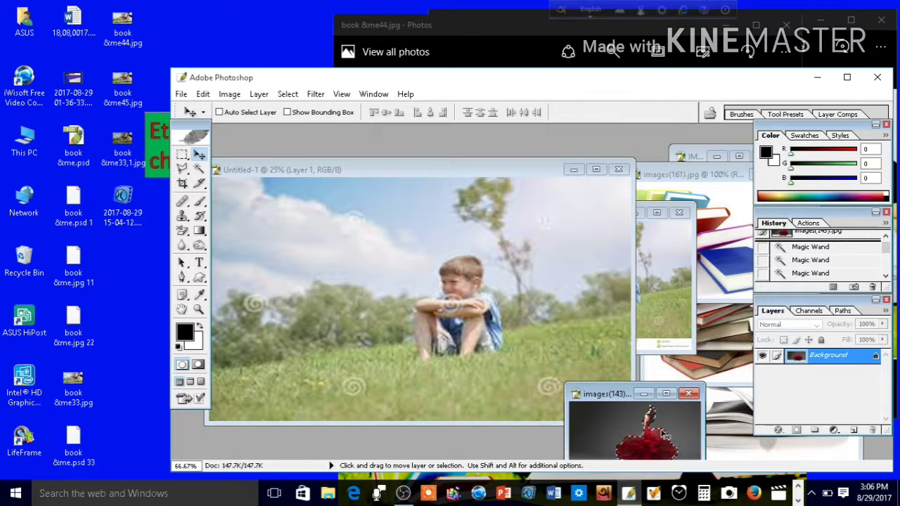
drag(632, 394, 661, 284)
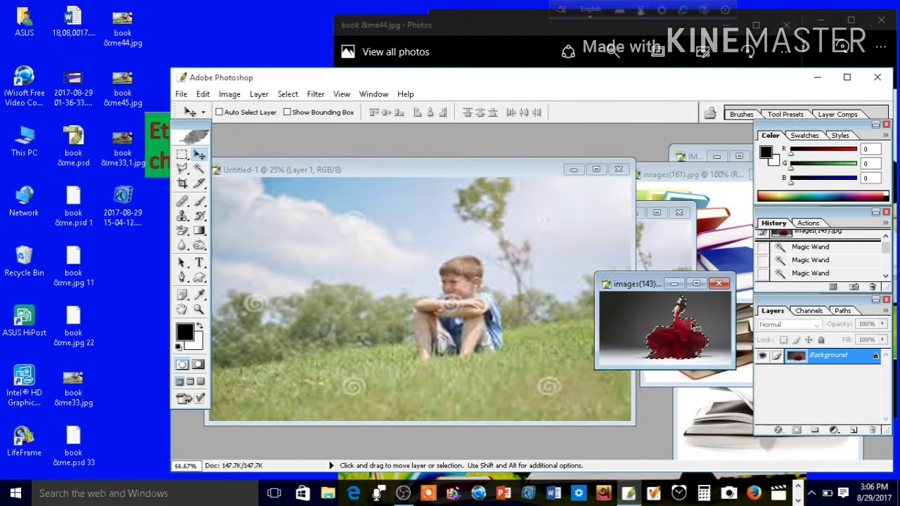
drag(672, 327, 497, 347)
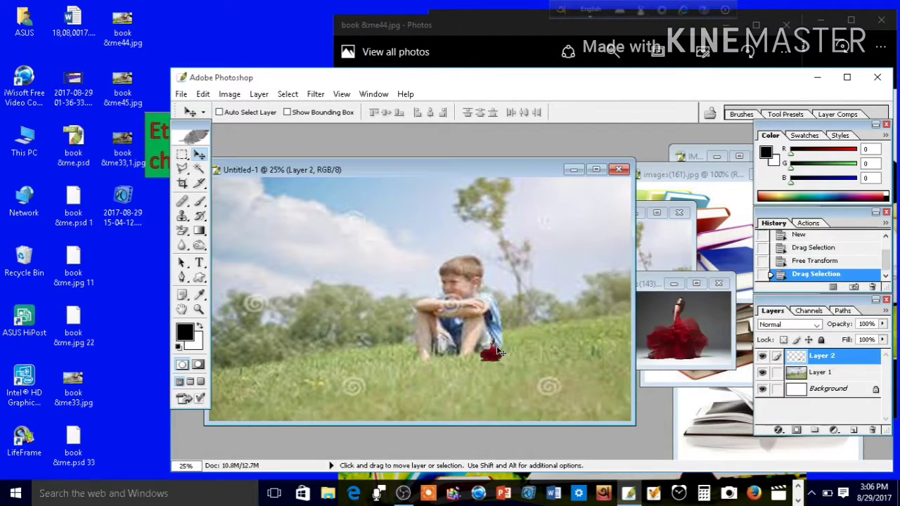
- Enlarge the red-dress woman, apply the transform, and move her to the upper-left sky
click(295, 113)
drag(502, 336, 567, 289)
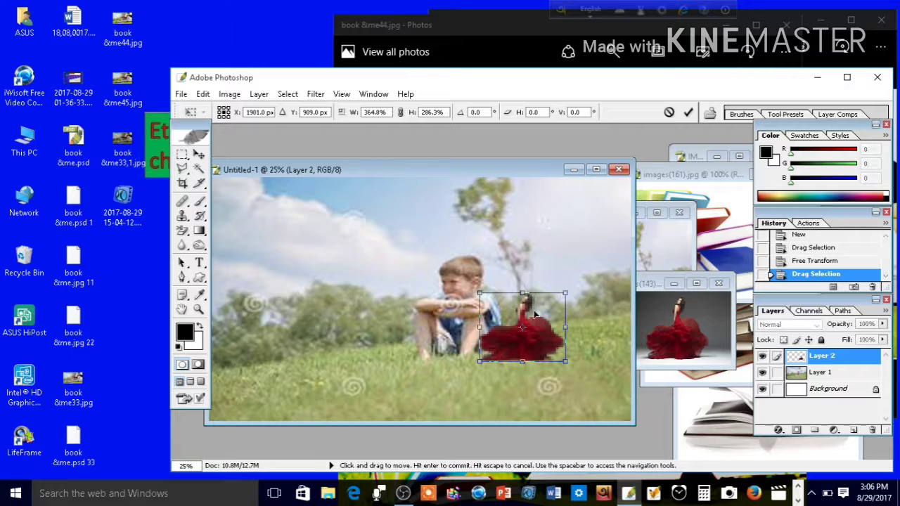
click(199, 154)
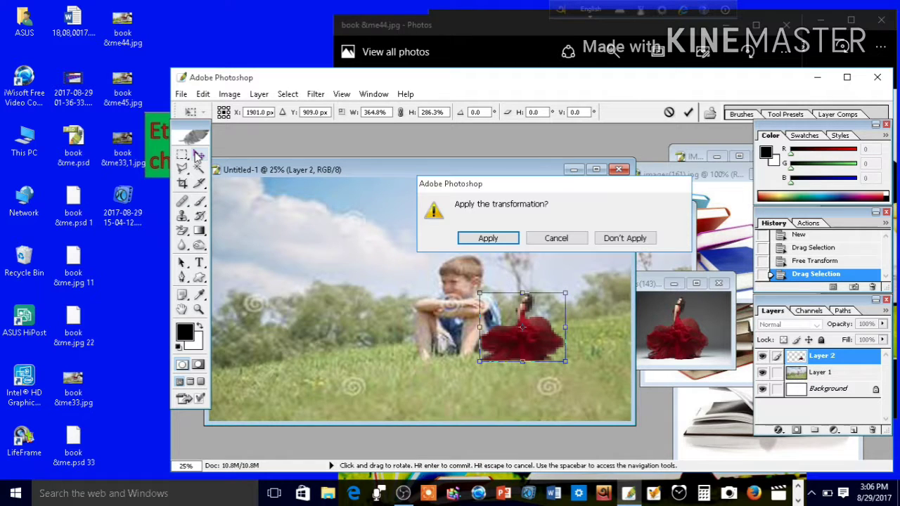
click(488, 238)
mouse_move(555, 329)
mouse_down()
mouse_move(311, 240)
mouse_move(306, 230)
mouse_up()
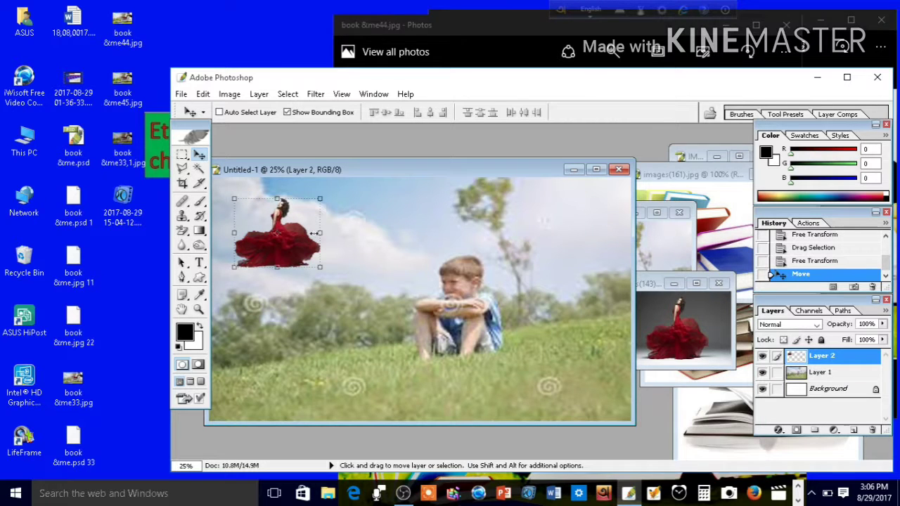
click(680, 241)
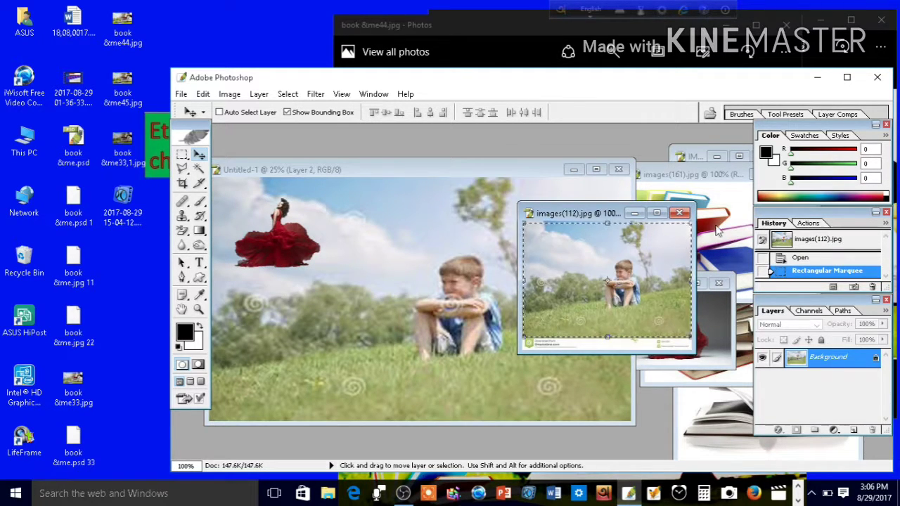
- Bring the colourful stacked-books photo images(161).jpg forward and pick the Polygonal Lasso tool
click(706, 314)
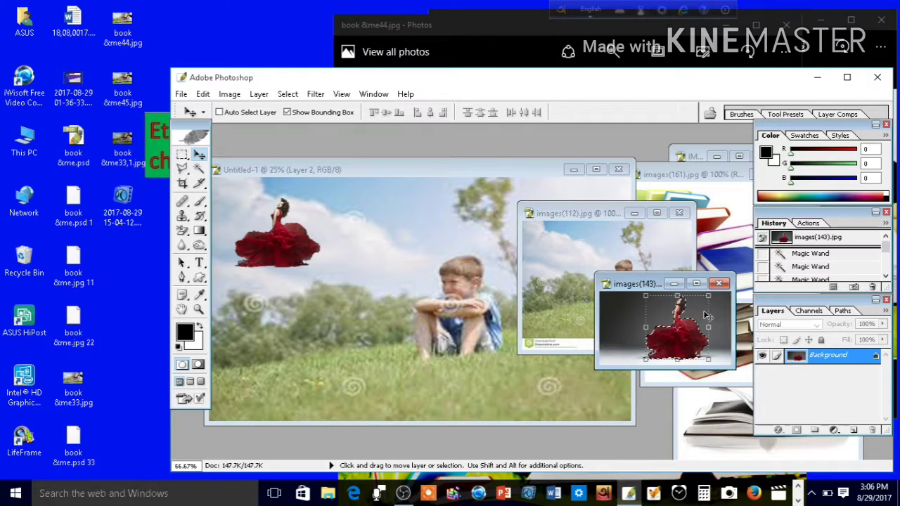
click(721, 401)
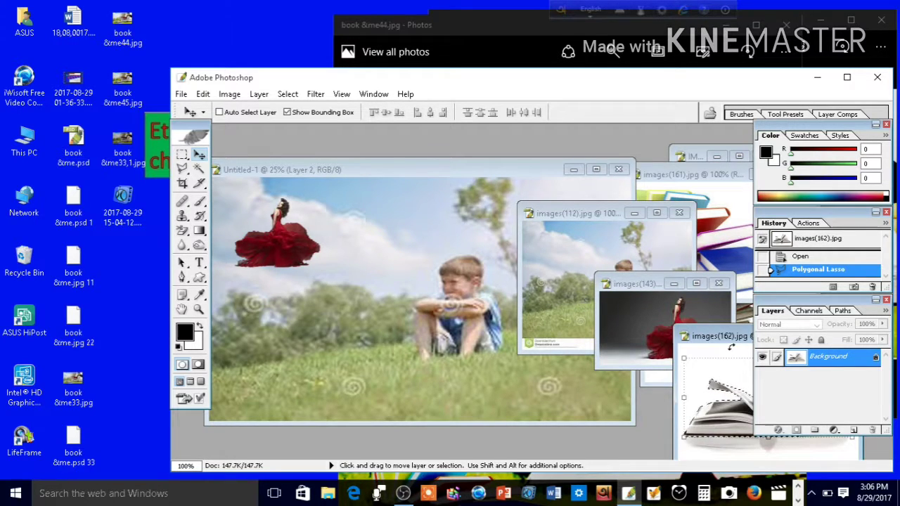
click(734, 246)
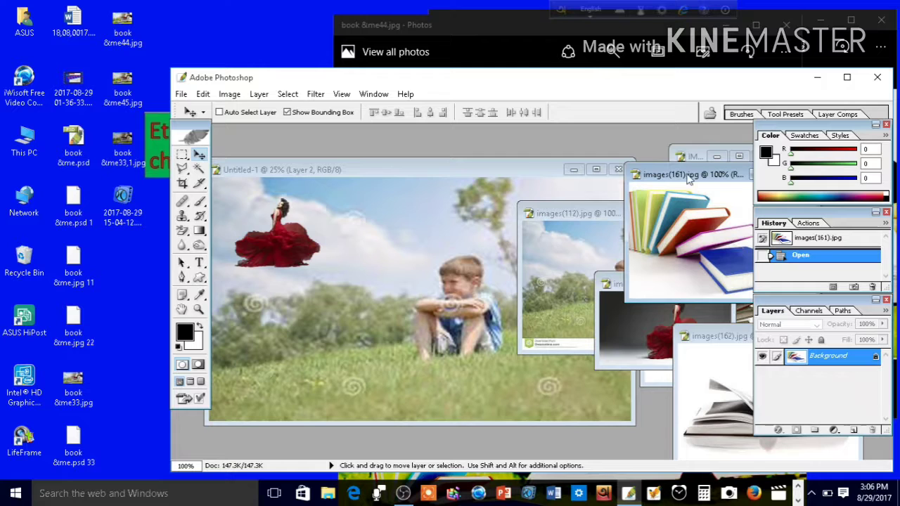
drag(684, 176, 532, 166)
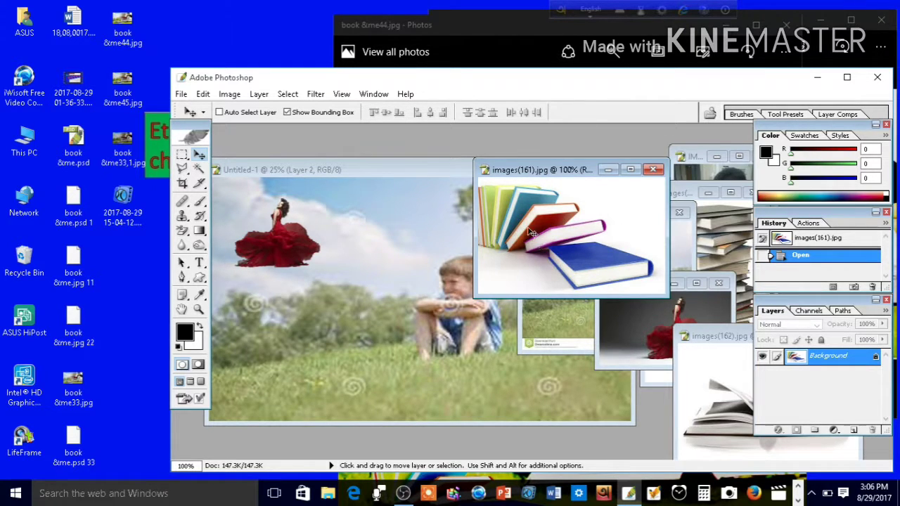
click(183, 170)
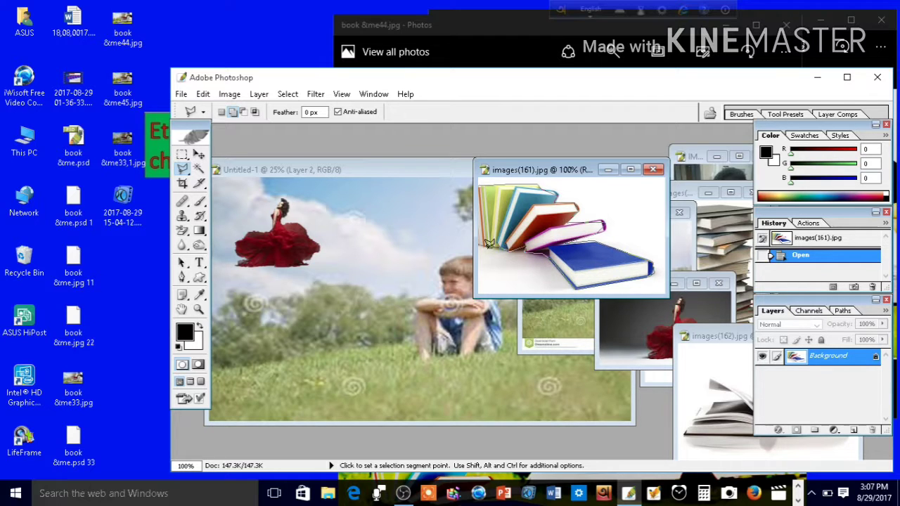
- Close the lasso around the books, dismiss the locked-layer warning, and drag them into the composite
click(479, 183)
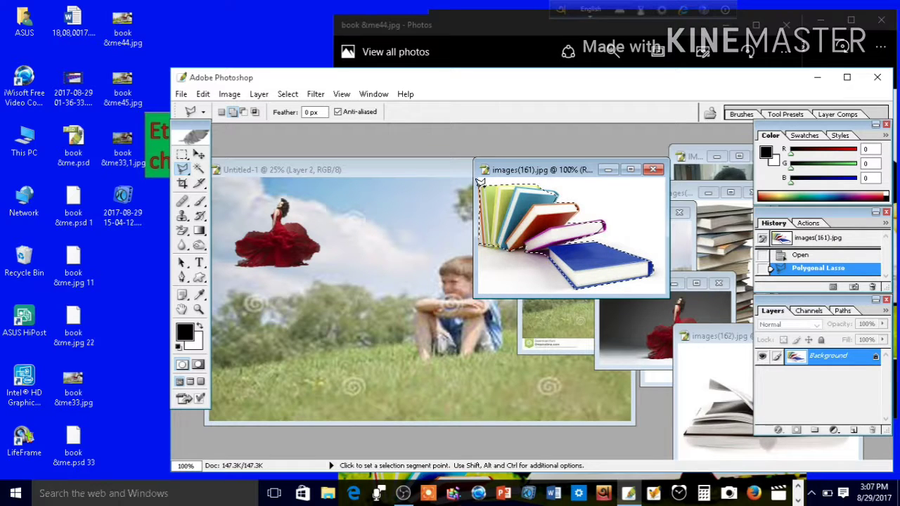
click(199, 155)
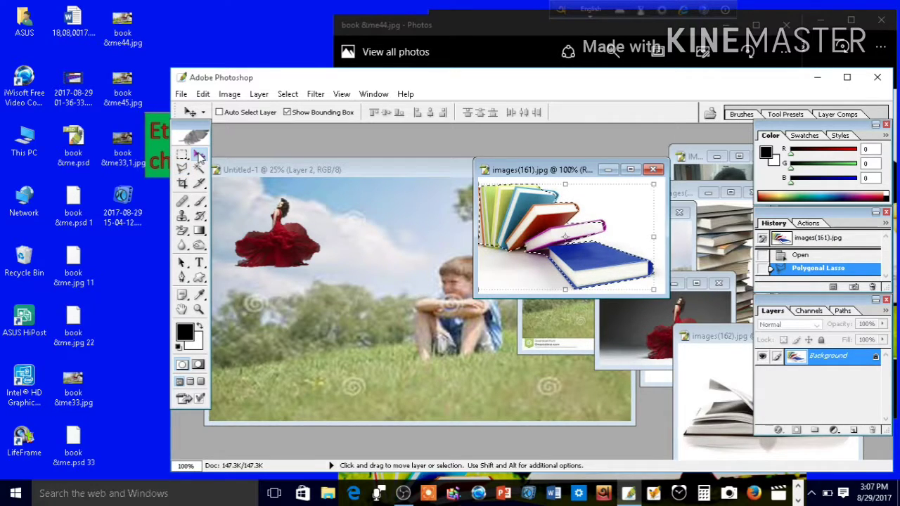
click(563, 234)
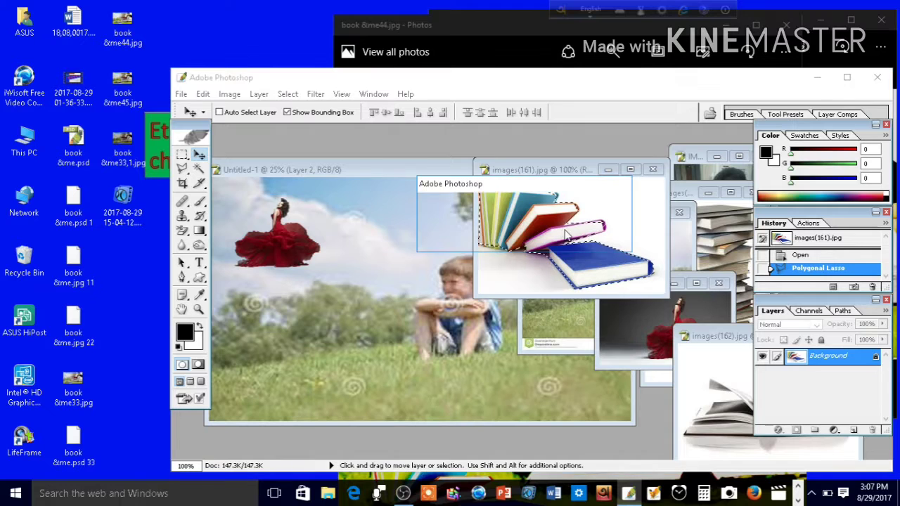
click(521, 237)
mouse_move(531, 243)
mouse_down()
mouse_move(413, 254)
mouse_move(554, 196)
mouse_up()
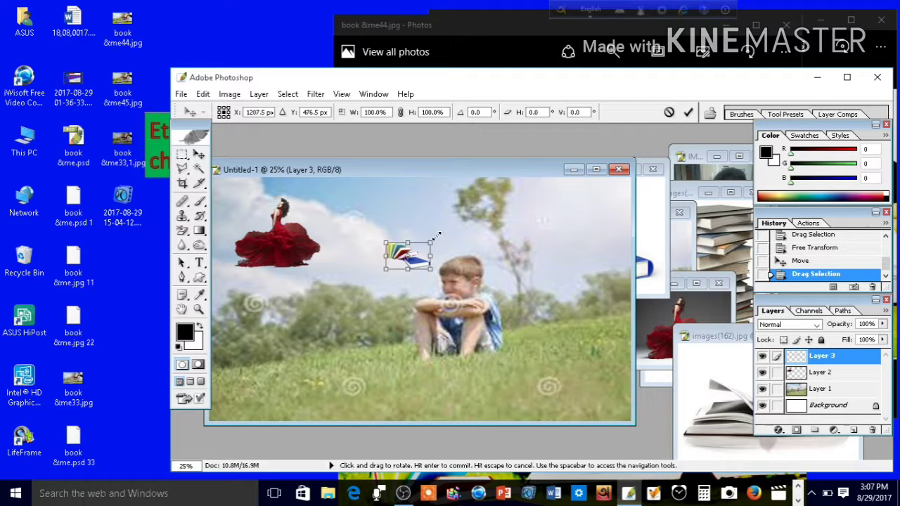
- Enlarge the books onto the lower-left grass as Layer 3 and apply the transform
drag(492, 218, 325, 358)
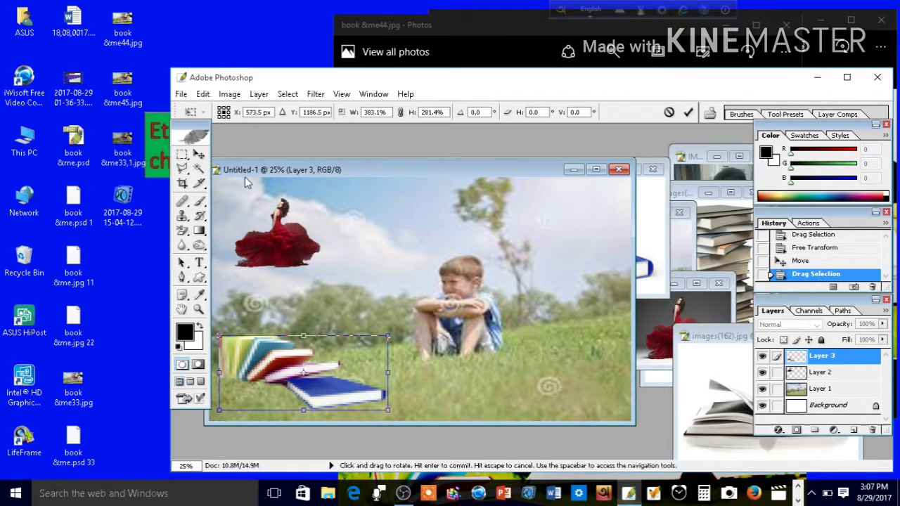
click(200, 155)
click(511, 237)
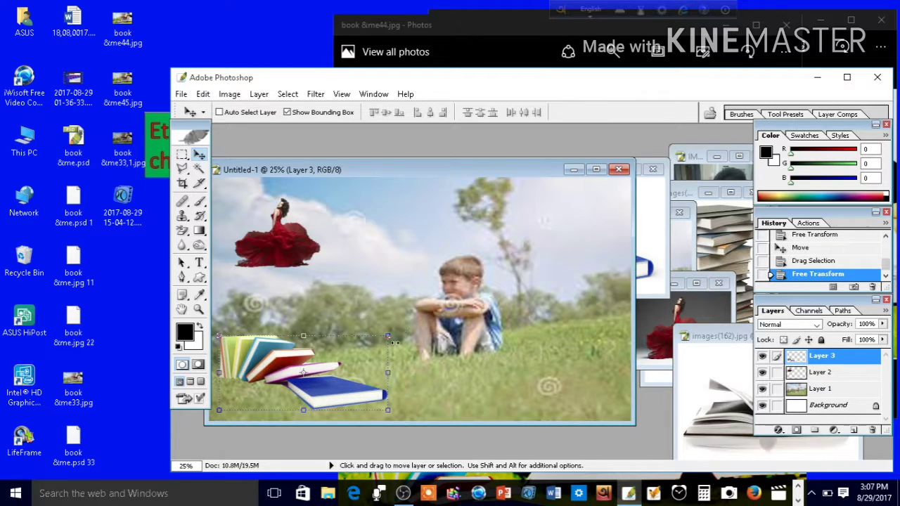
click(711, 361)
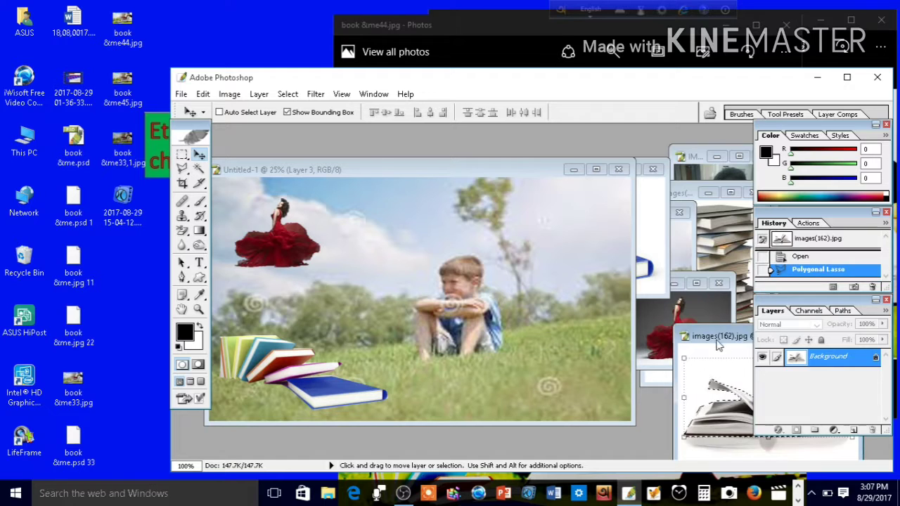
- Drag the open book from images(162).jpg into the composite and roughly size it
mouse_move(713, 336)
mouse_down()
mouse_move(707, 275)
mouse_move(724, 253)
mouse_up()
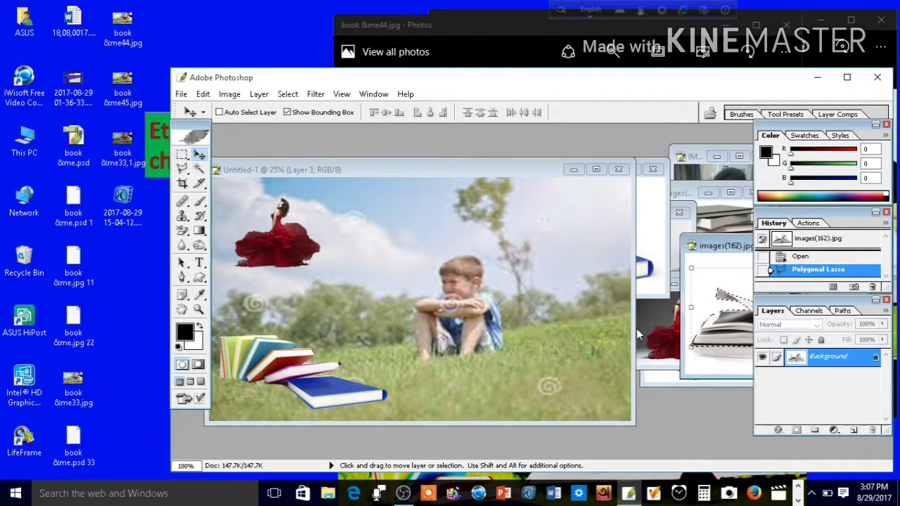
drag(738, 315, 550, 315)
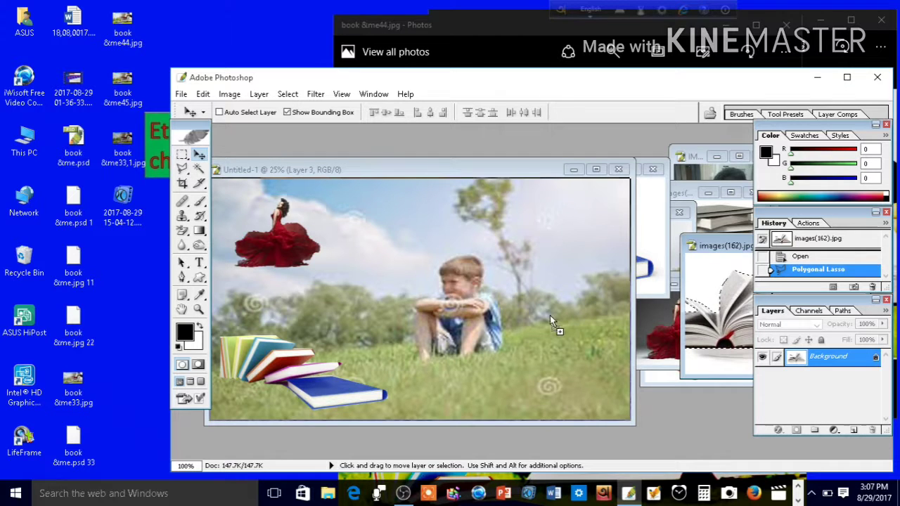
drag(464, 309, 616, 379)
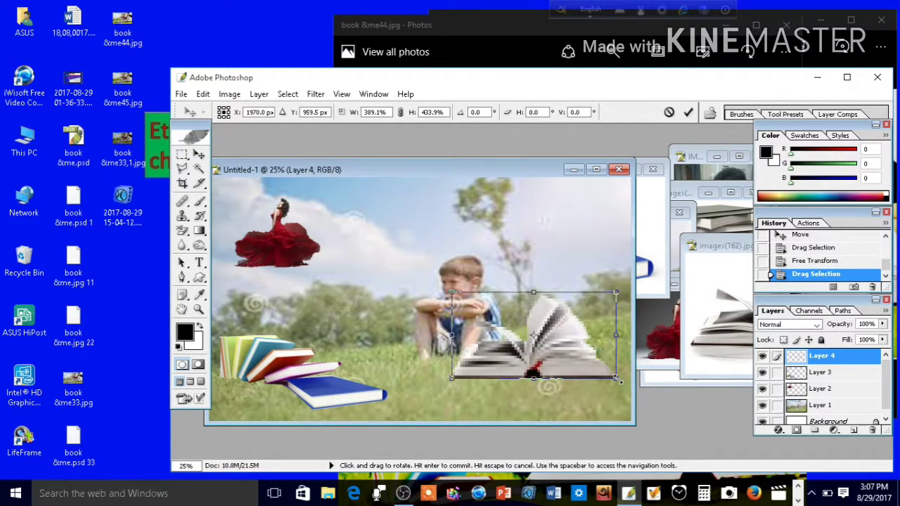
drag(558, 355, 545, 363)
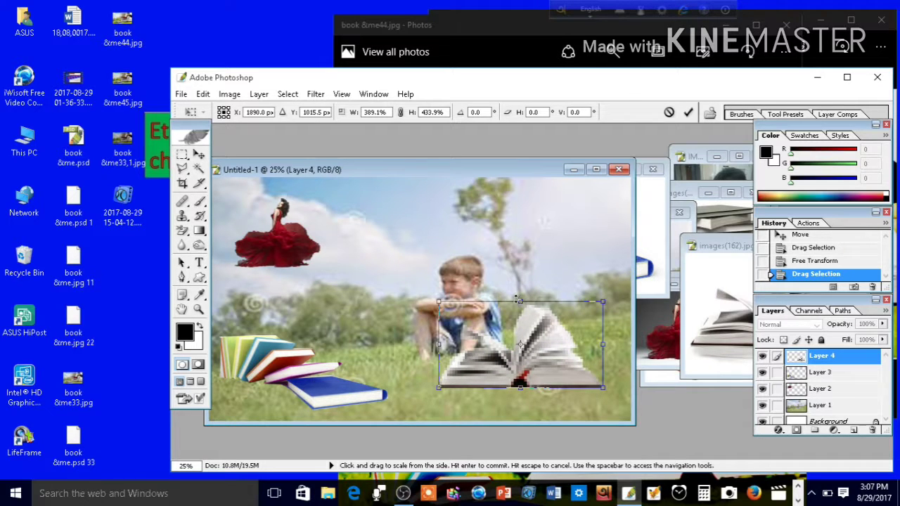
drag(521, 302, 520, 298)
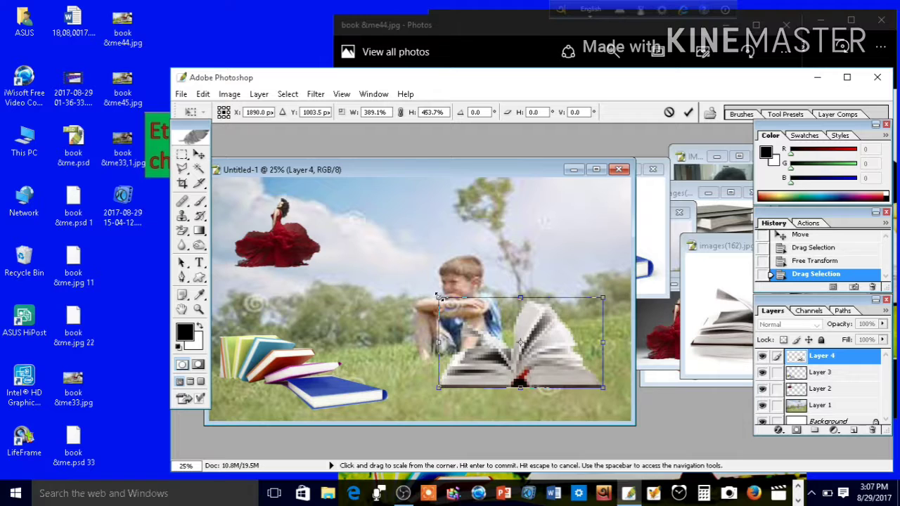
drag(437, 296, 369, 269)
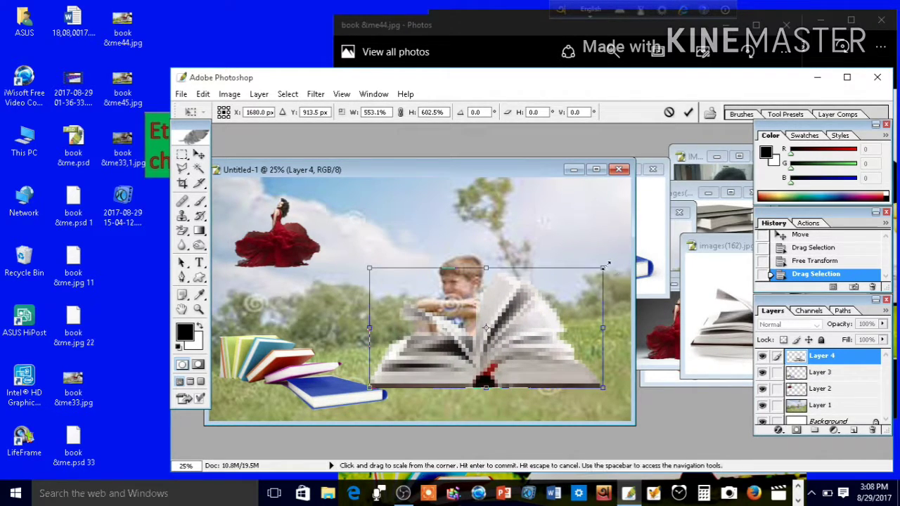
drag(607, 265, 645, 304)
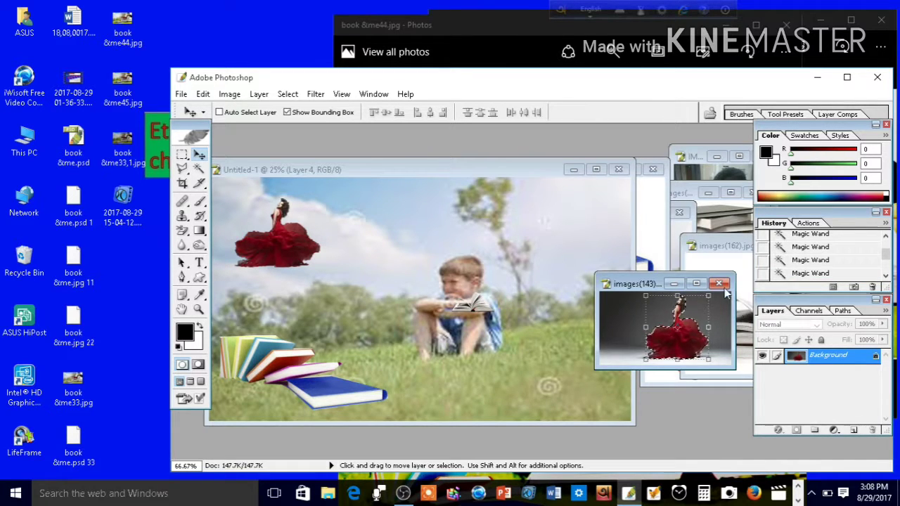
- Free Transform the open book larger on the lower-right grass beside the boy and apply
click(609, 261)
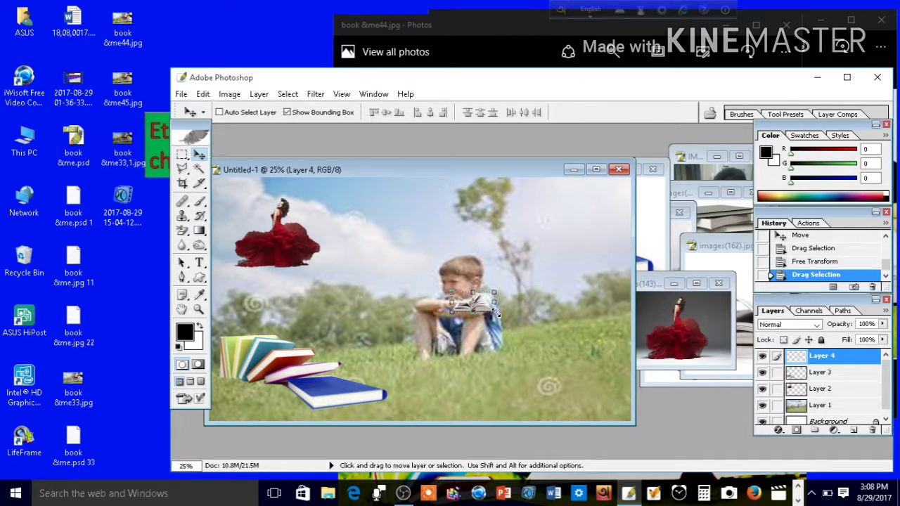
key(ctrl+t)
drag(495, 311, 609, 384)
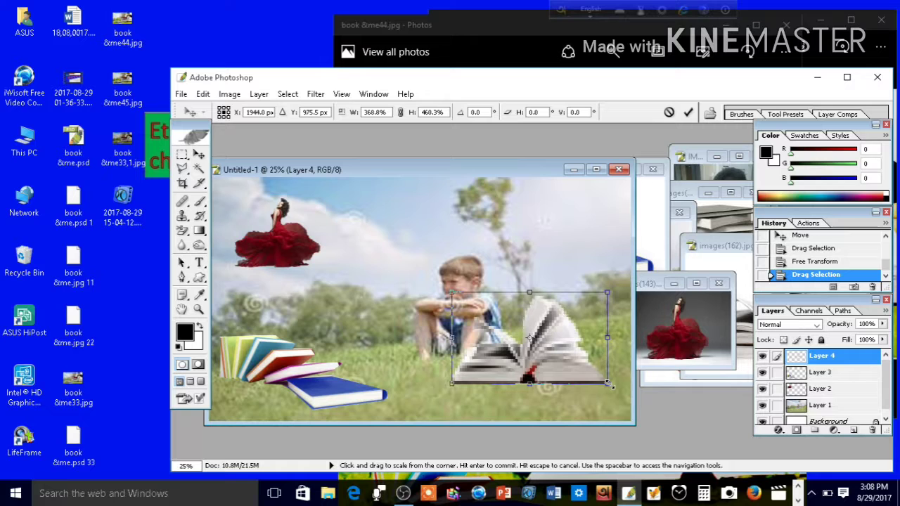
drag(563, 352, 569, 347)
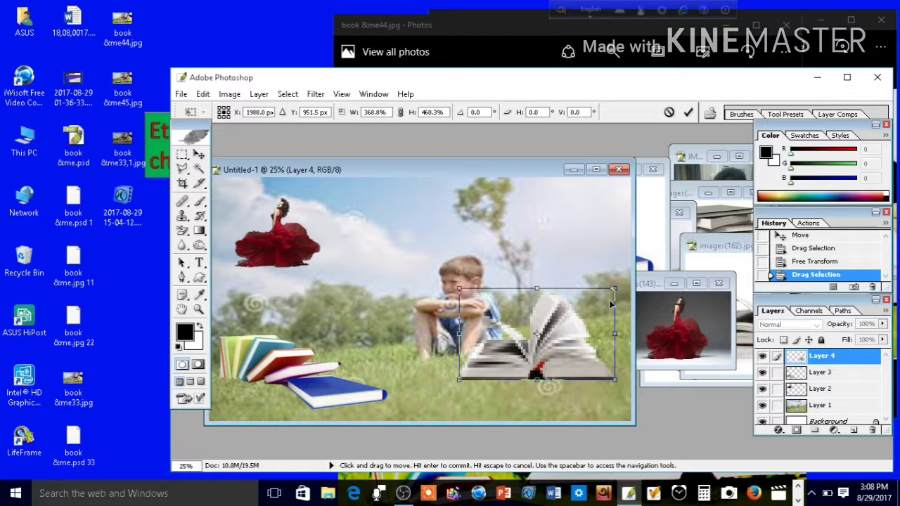
drag(615, 289, 631, 287)
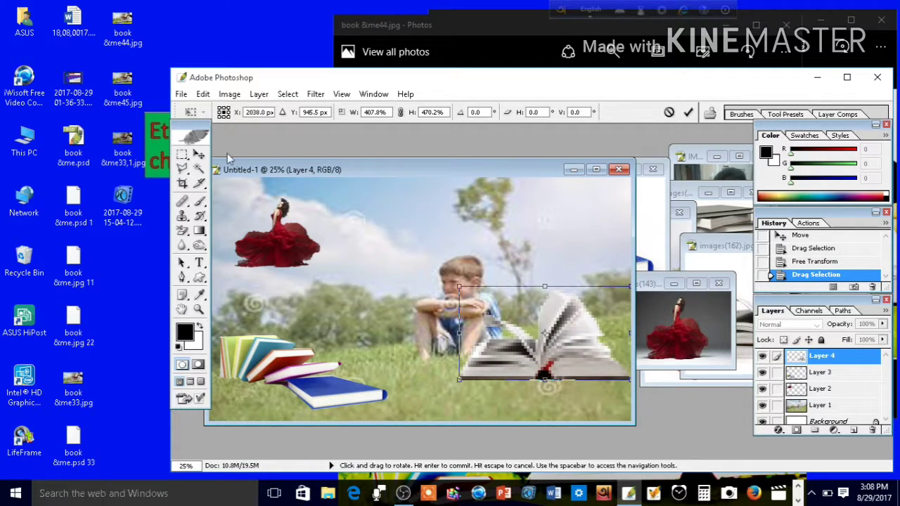
click(200, 157)
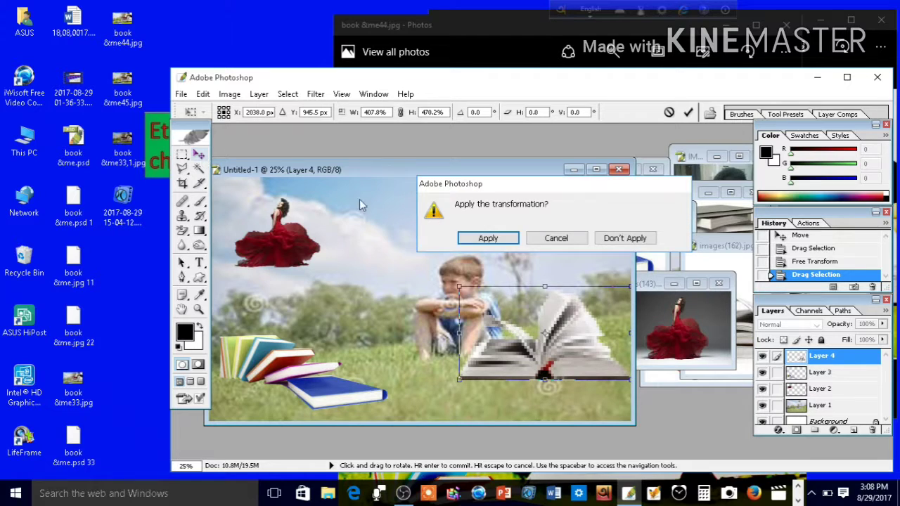
click(488, 238)
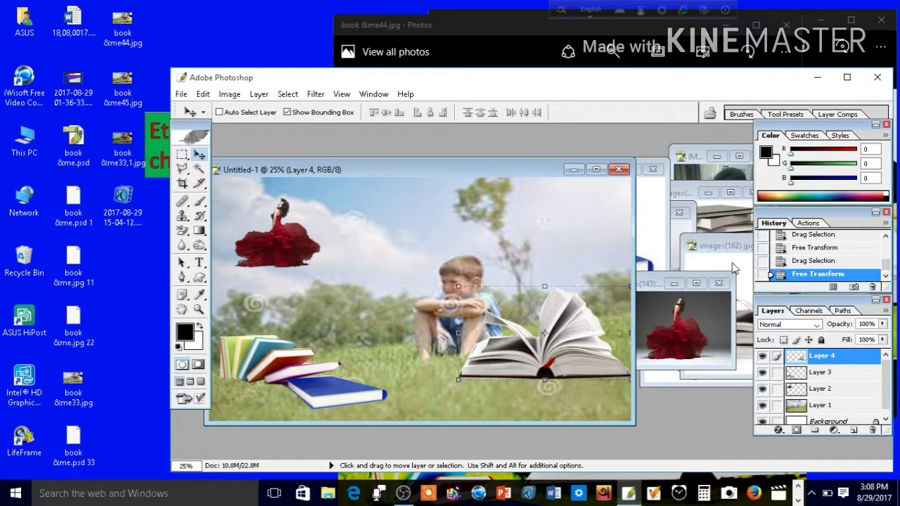
click(732, 268)
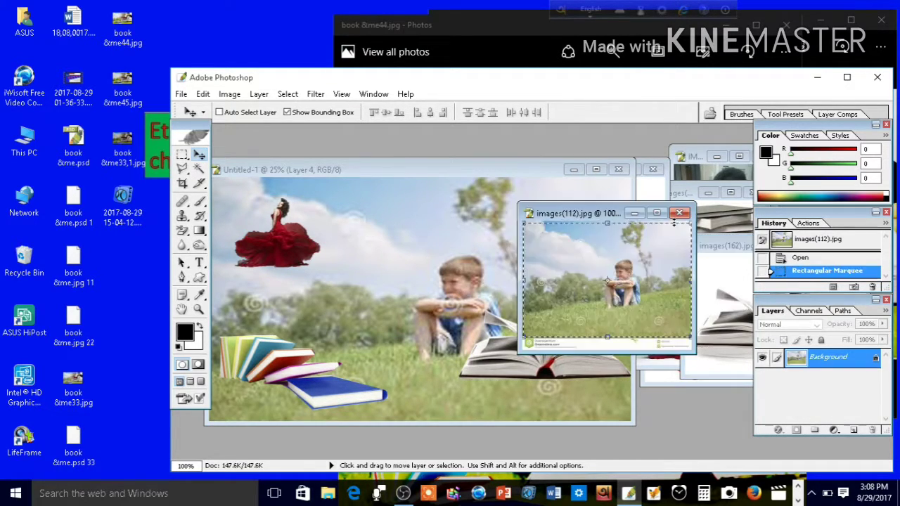
- Rearrange the photo windows and drag the tall book stack into the composite as Layer 5
drag(594, 238, 668, 324)
drag(577, 213, 678, 330)
click(596, 273)
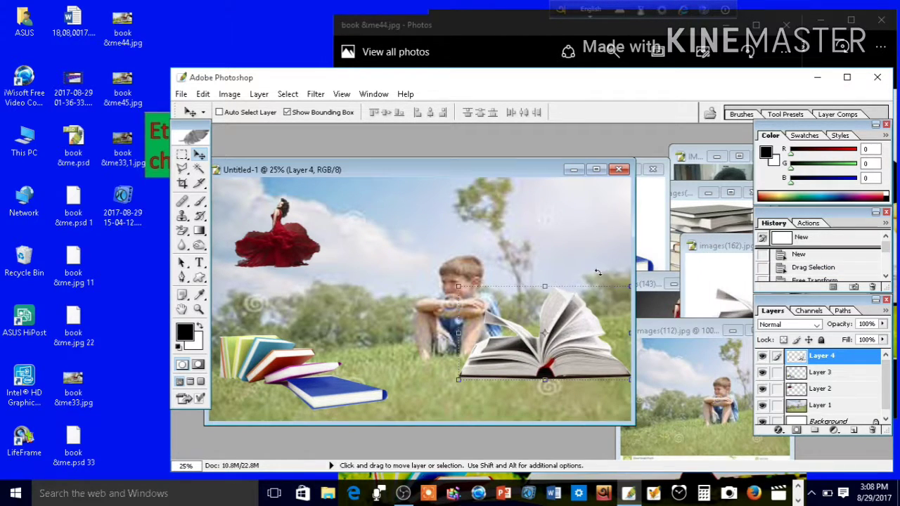
click(658, 237)
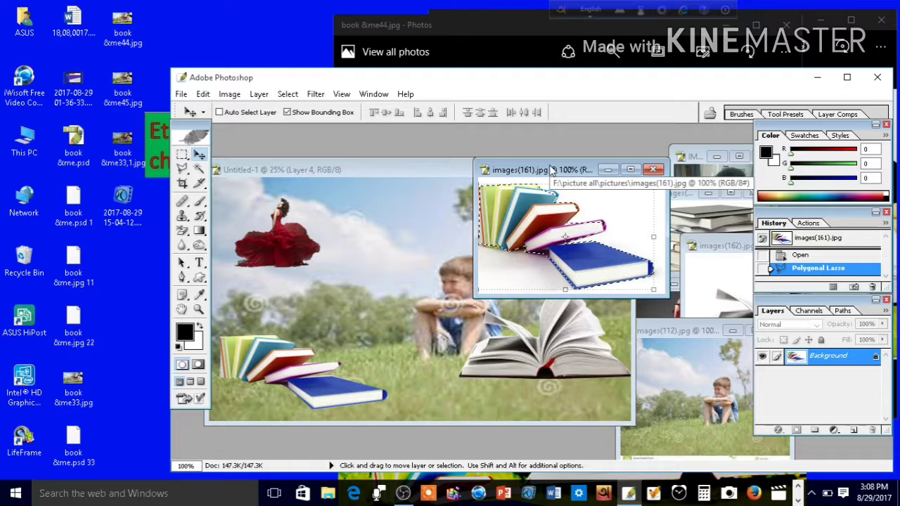
drag(556, 200, 623, 379)
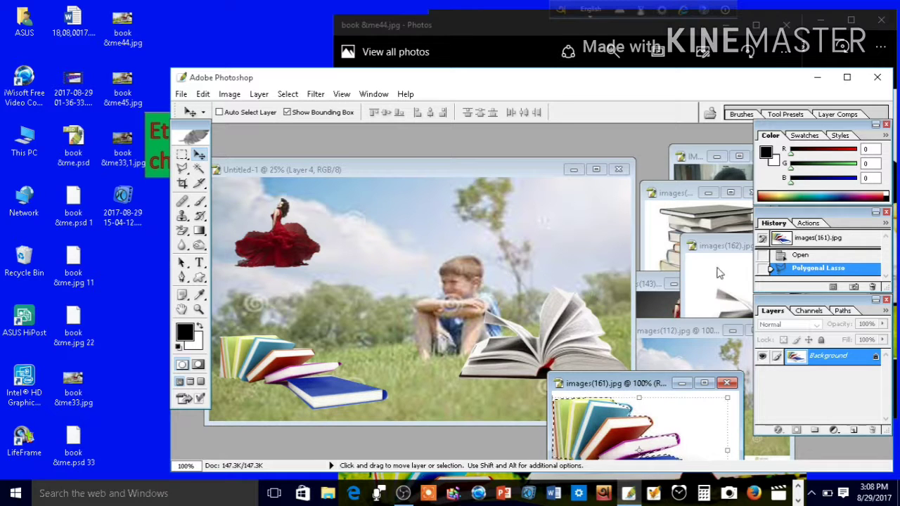
click(672, 234)
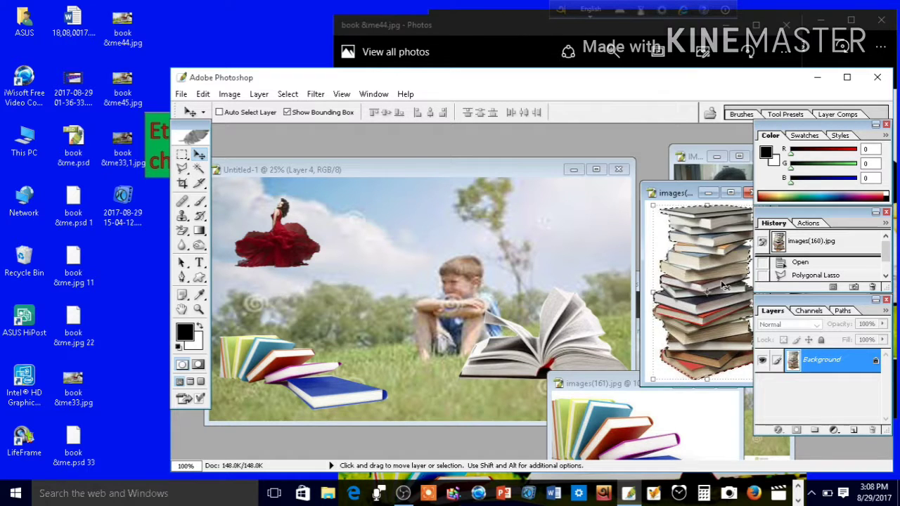
drag(716, 283, 513, 294)
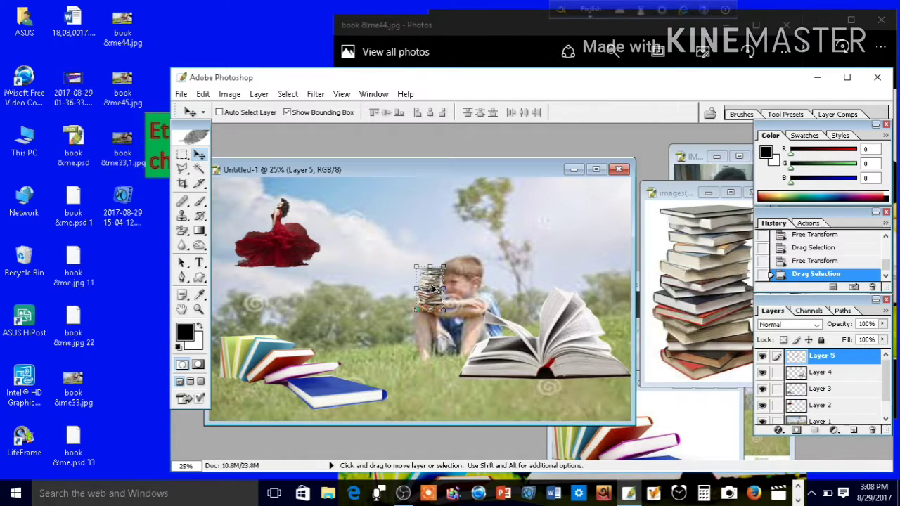
drag(433, 286, 503, 386)
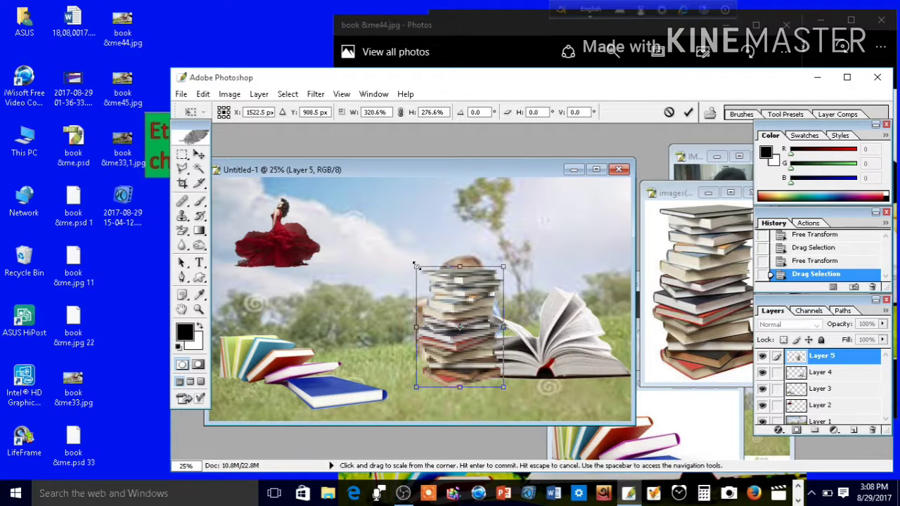
- Enlarge the book stack in the centre, apply, then narrow it to about 75% width
drag(417, 268, 417, 237)
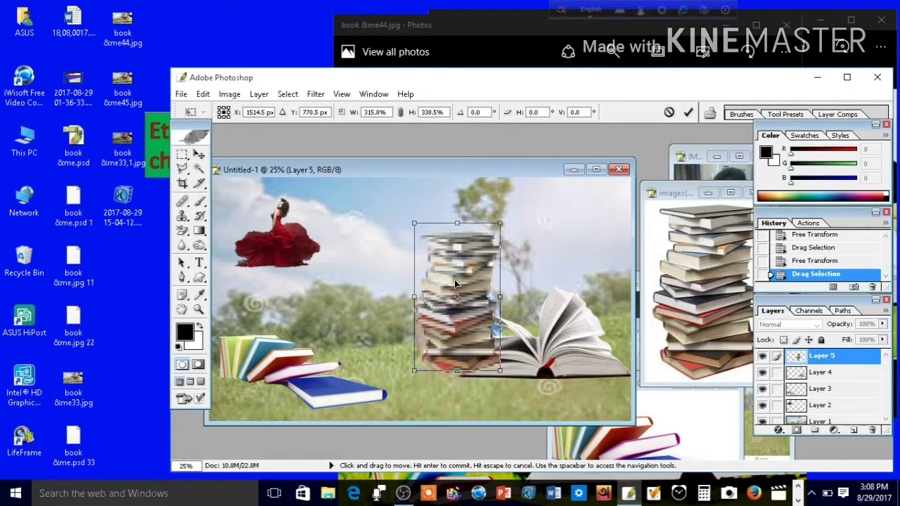
drag(454, 280, 449, 266)
drag(499, 288, 541, 291)
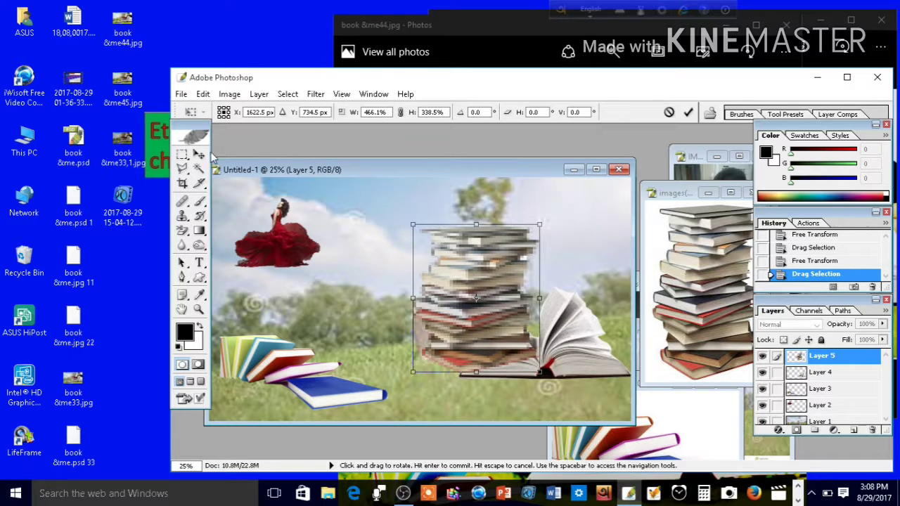
click(200, 157)
click(488, 239)
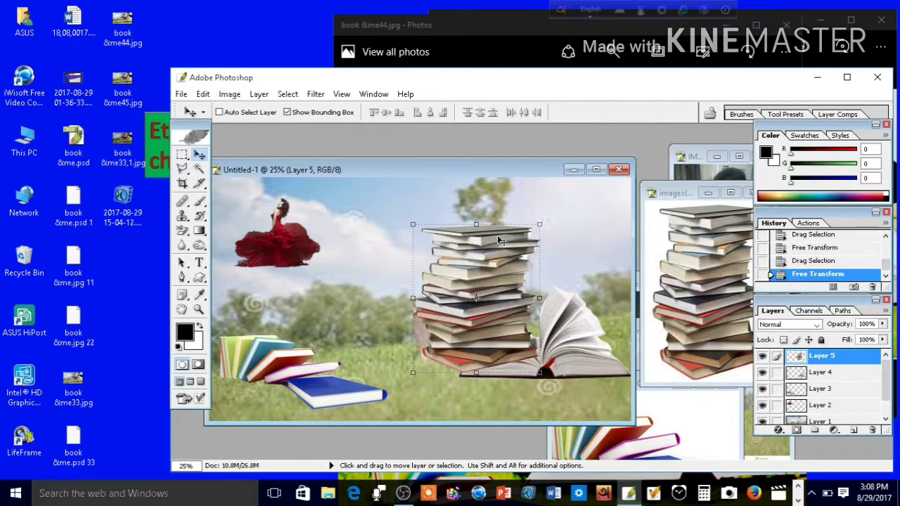
drag(540, 225, 507, 229)
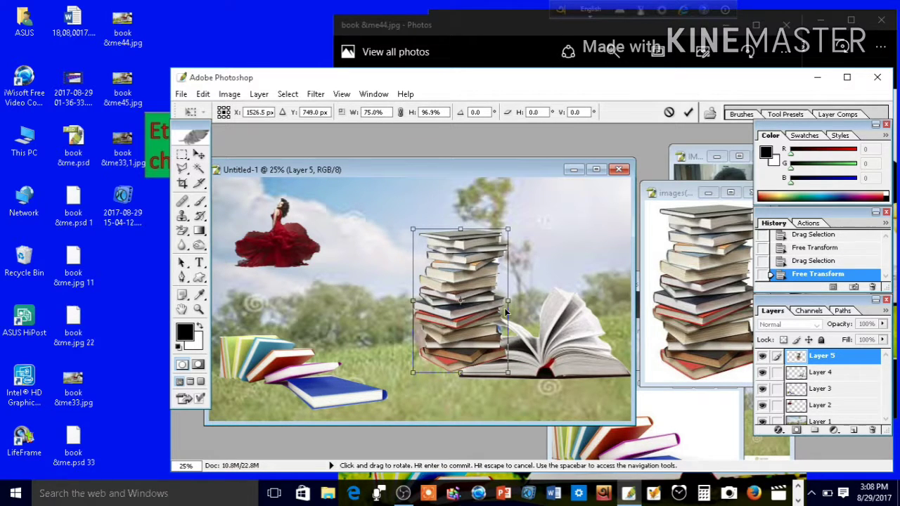
drag(468, 311, 466, 308)
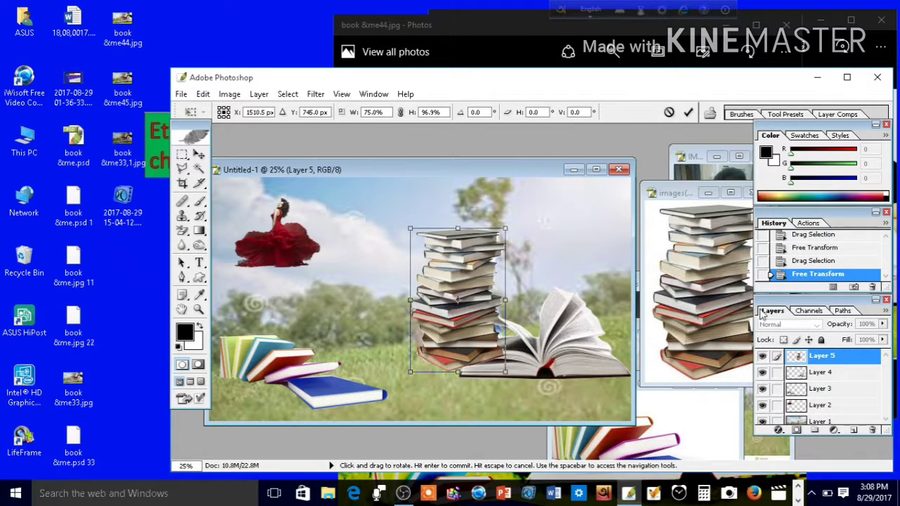
- Drag the selected seated man from his photo into the grassy-hill composite as Layer 6
click(693, 157)
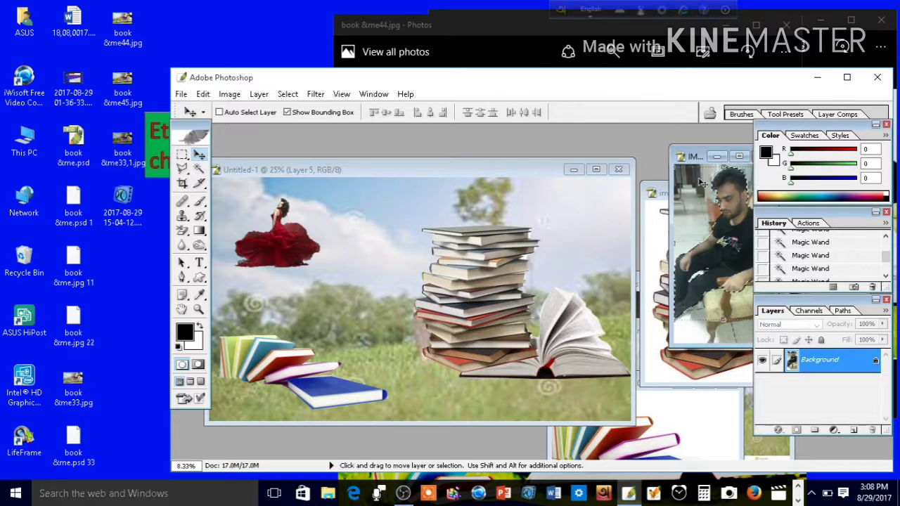
drag(693, 157, 649, 155)
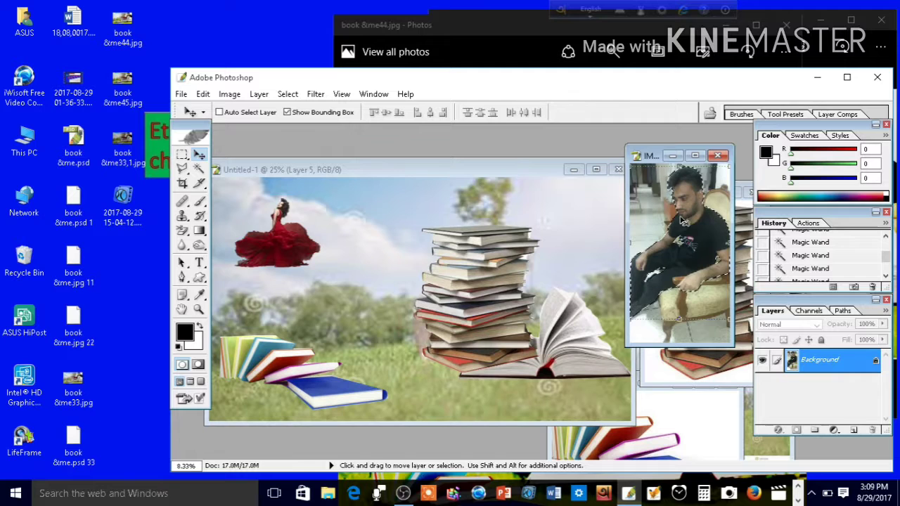
drag(695, 221, 616, 222)
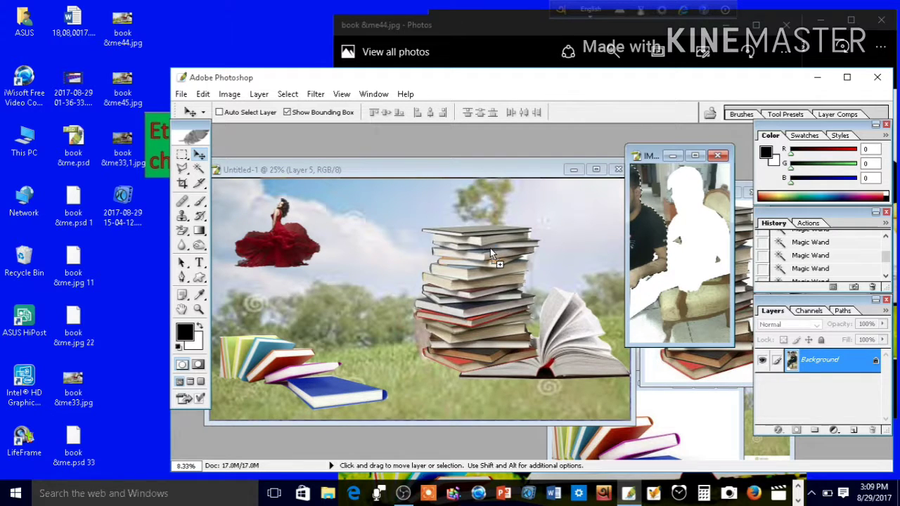
drag(489, 249, 491, 250)
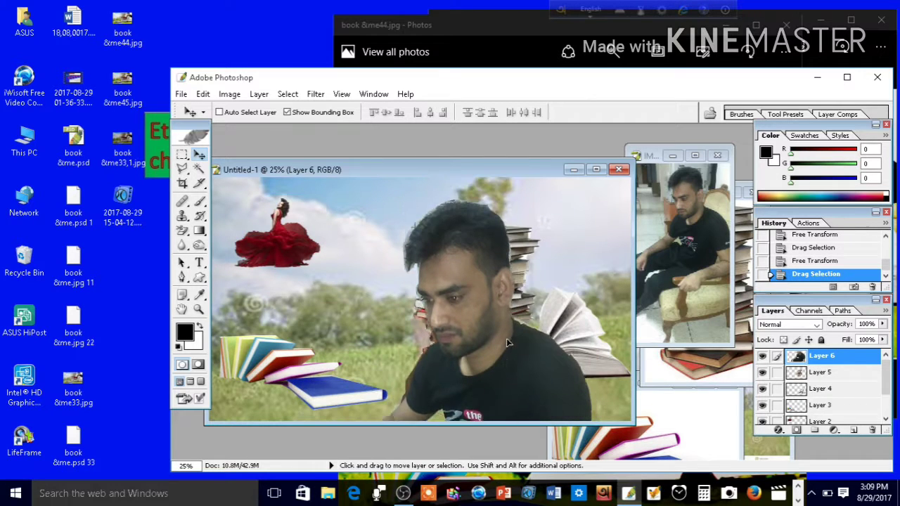
drag(521, 234, 510, 263)
- Shrink the man to 61% × 34%, seat him on the open book, and apply
mouse_move(592, 205)
mouse_down()
mouse_move(501, 187)
mouse_move(432, 233)
mouse_up()
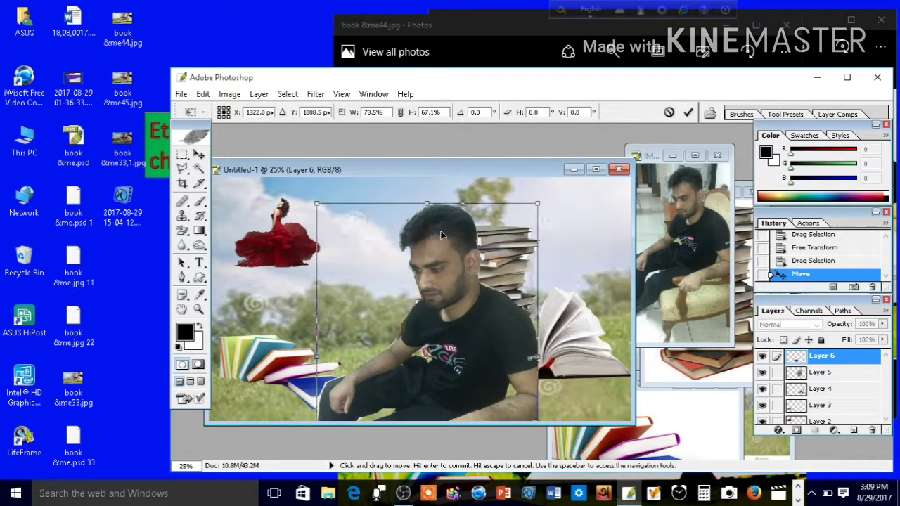
drag(536, 202, 523, 270)
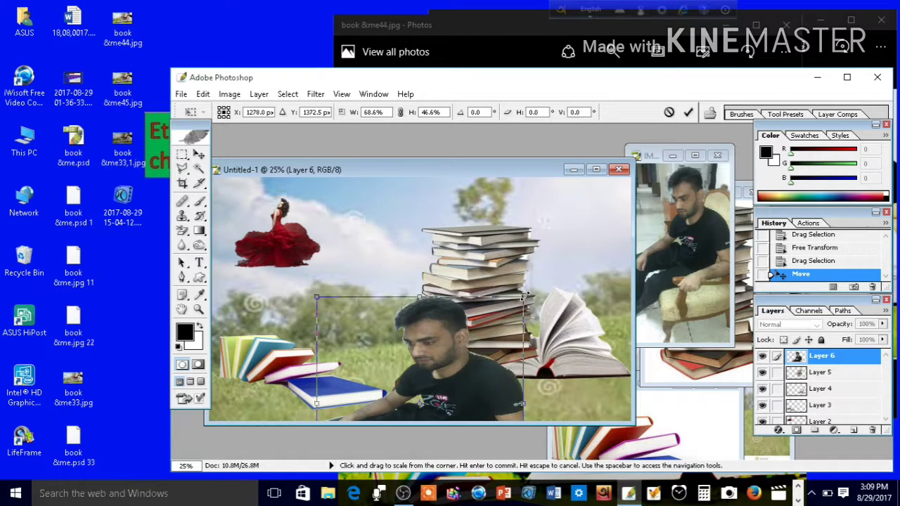
drag(479, 328, 535, 245)
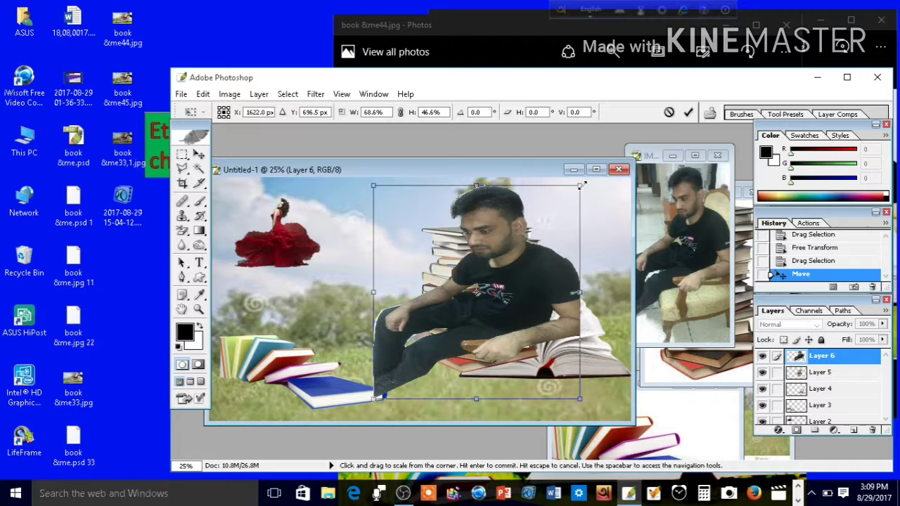
drag(579, 187, 558, 243)
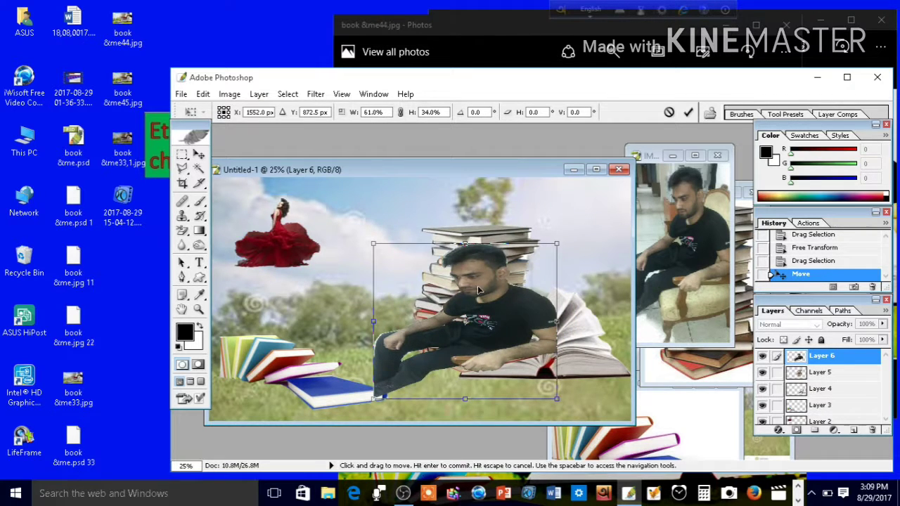
mouse_move(466, 292)
mouse_down()
mouse_move(538, 253)
mouse_move(530, 286)
mouse_move(533, 275)
mouse_up()
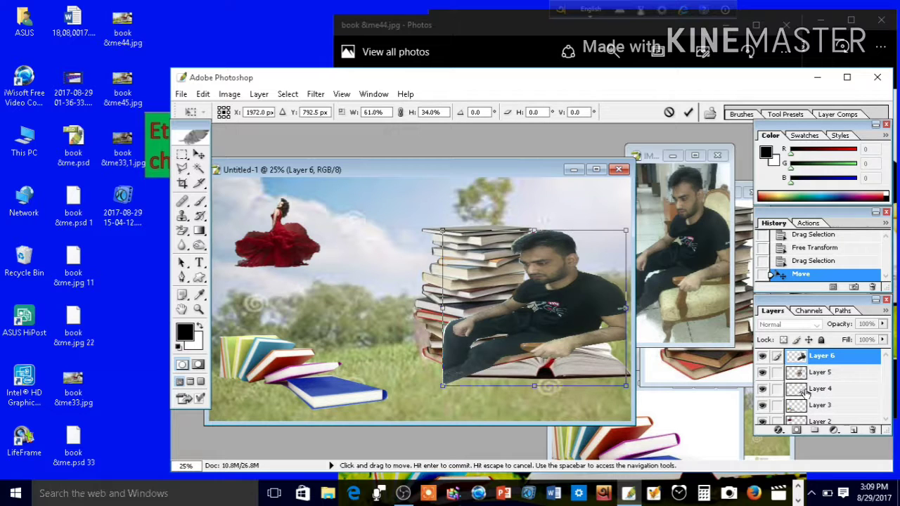
click(197, 155)
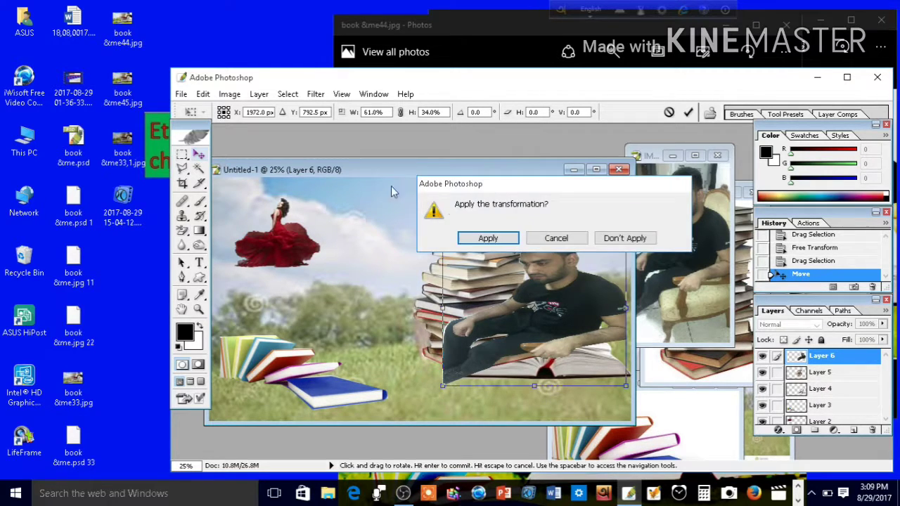
click(486, 238)
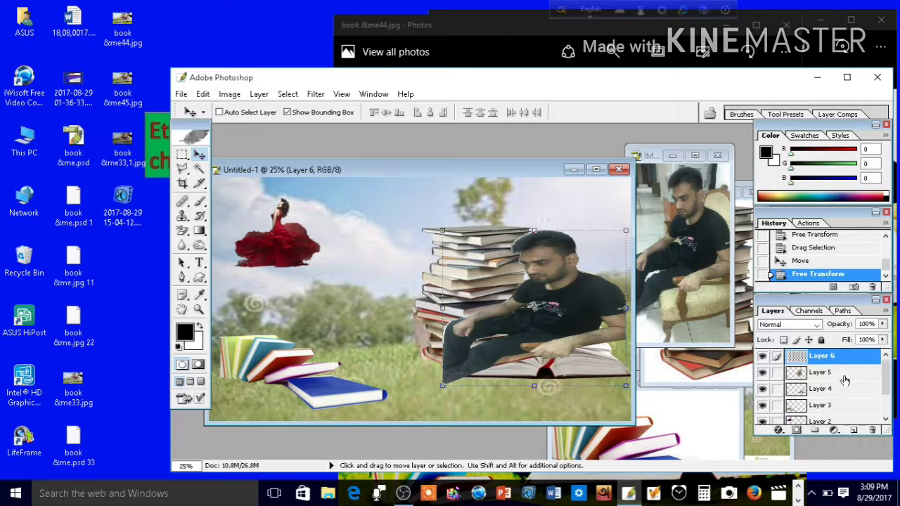
- Move Layer 4 above Layer 6 and shift the man so the open book covers his lap
drag(833, 390, 839, 357)
drag(561, 274, 574, 239)
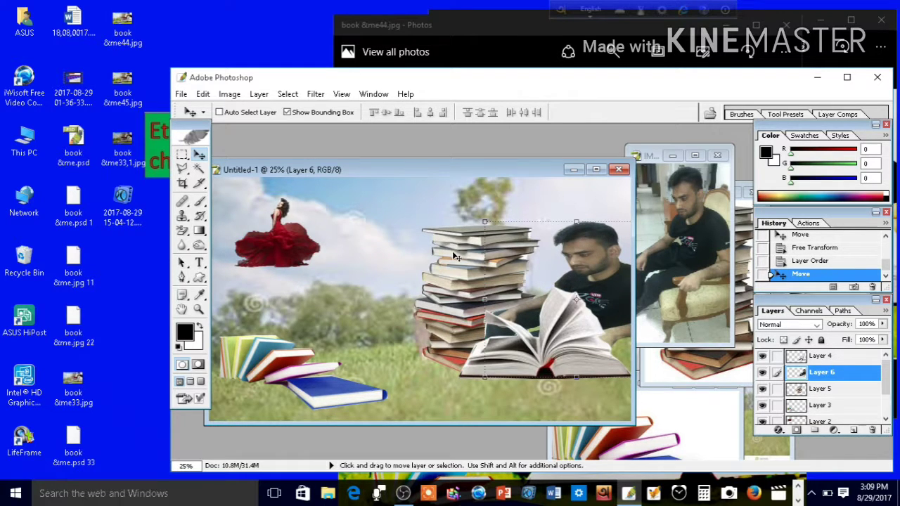
mouse_move(562, 328)
mouse_down()
mouse_move(569, 318)
mouse_move(528, 323)
mouse_up()
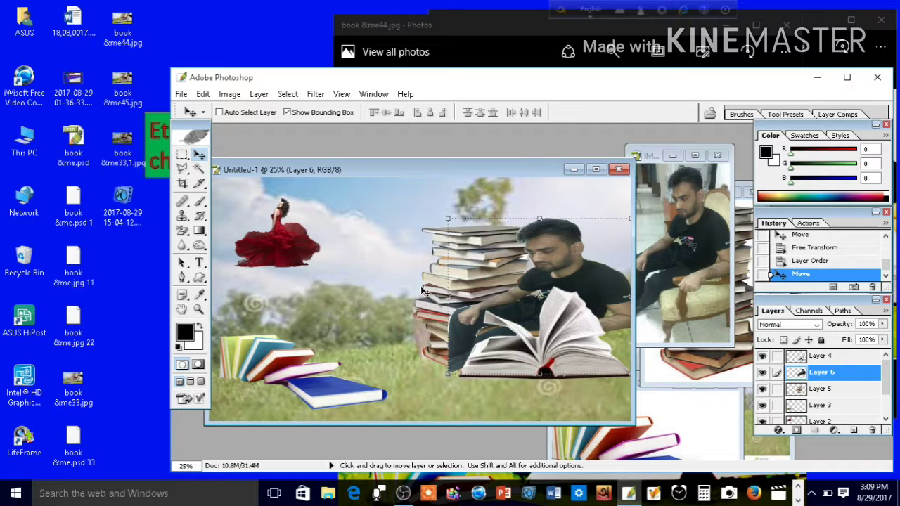
click(809, 357)
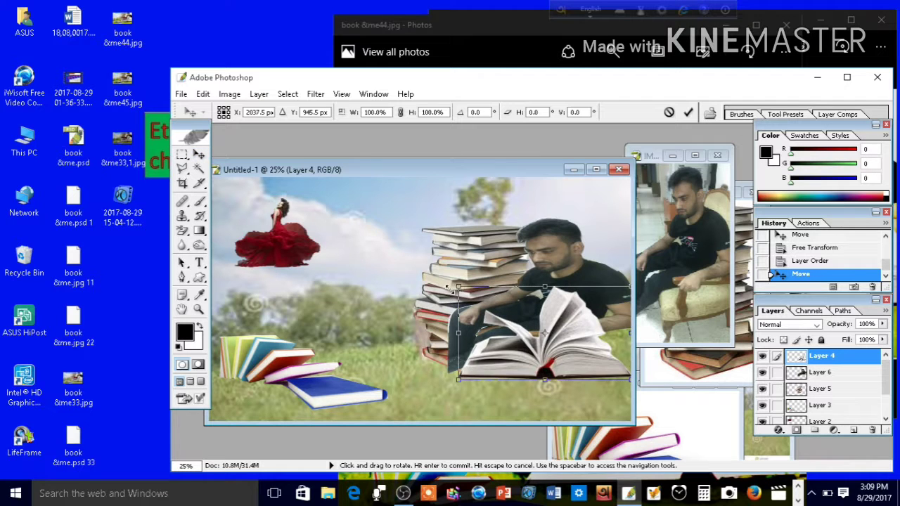
- Stretch the open book on Layer 4 to about 115% × 108% over the man's lap and apply
key(ctrl+t)
drag(458, 287, 432, 296)
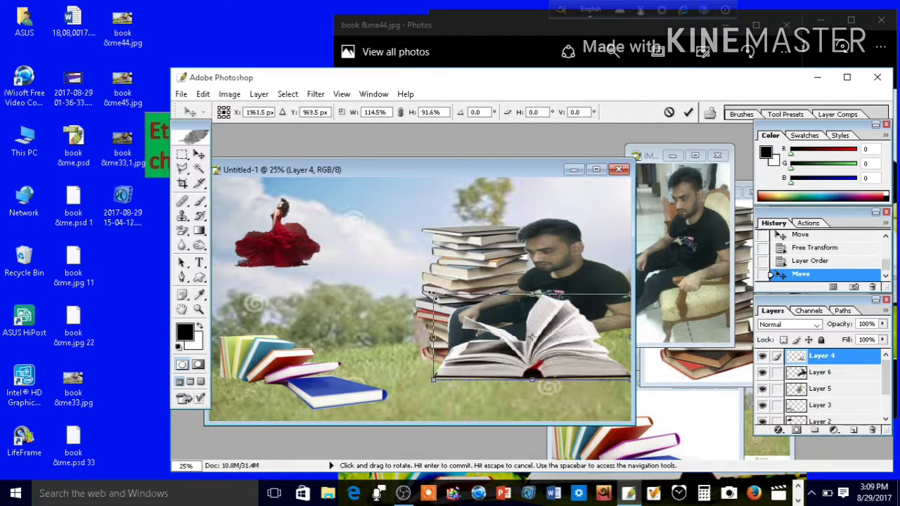
drag(531, 294, 534, 302)
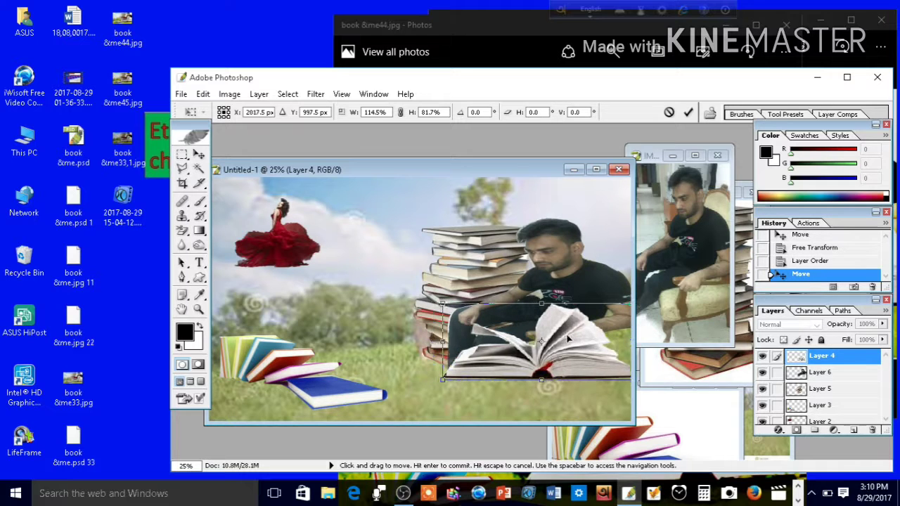
drag(562, 339, 562, 339)
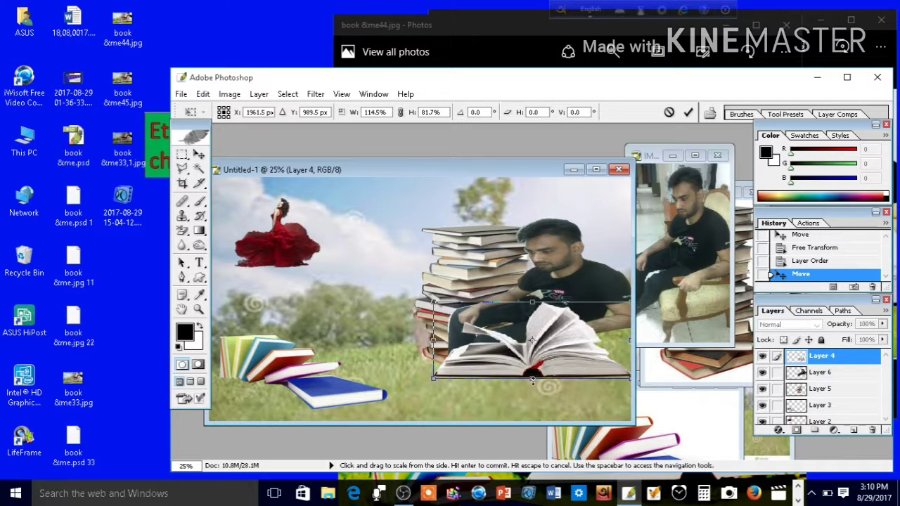
drag(532, 378, 511, 395)
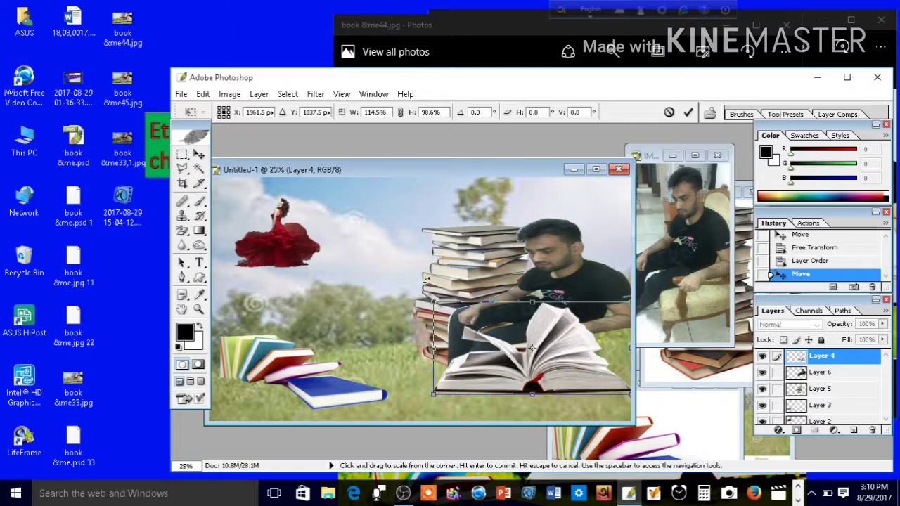
drag(433, 301, 431, 293)
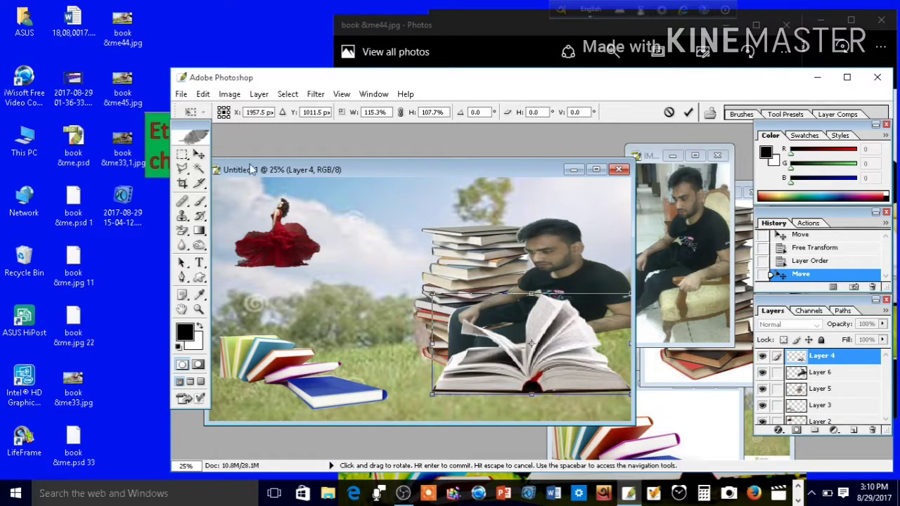
click(199, 154)
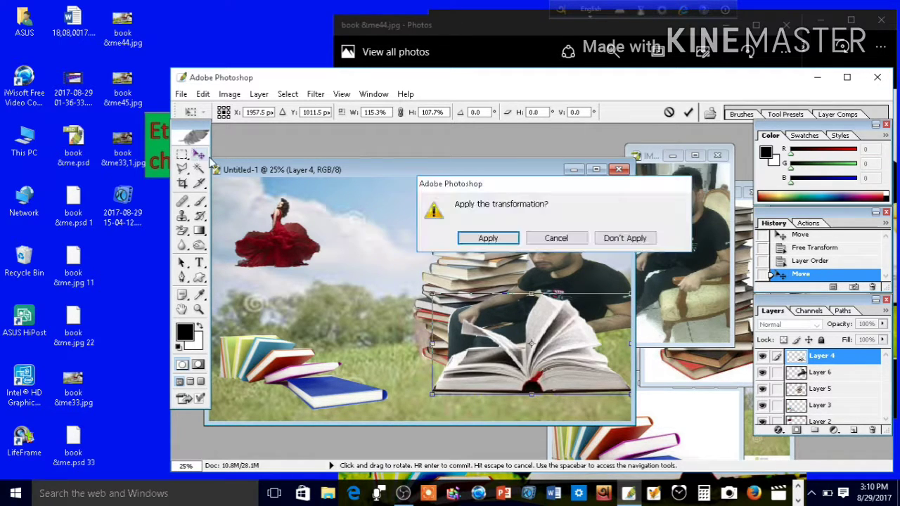
click(488, 237)
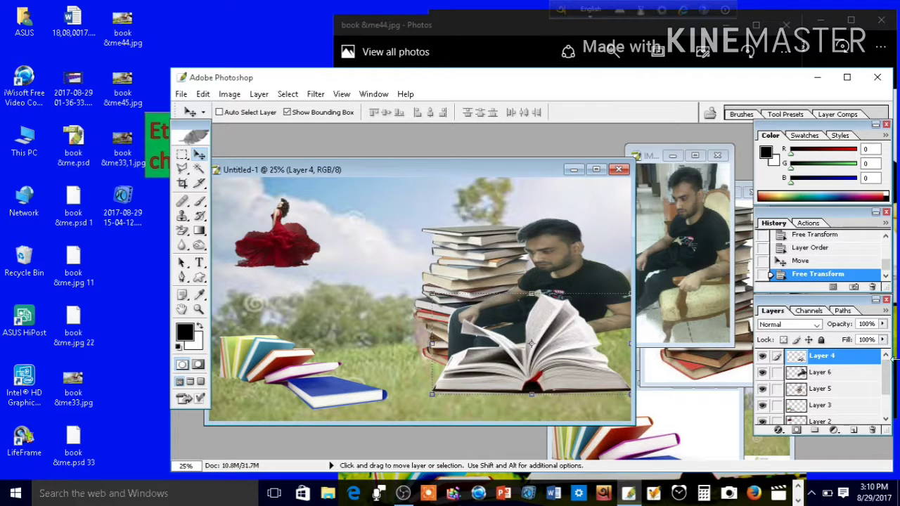
- Enlarge the book stack on Layer 5 to about 105% × 104.5%, positioned beside the man
click(819, 390)
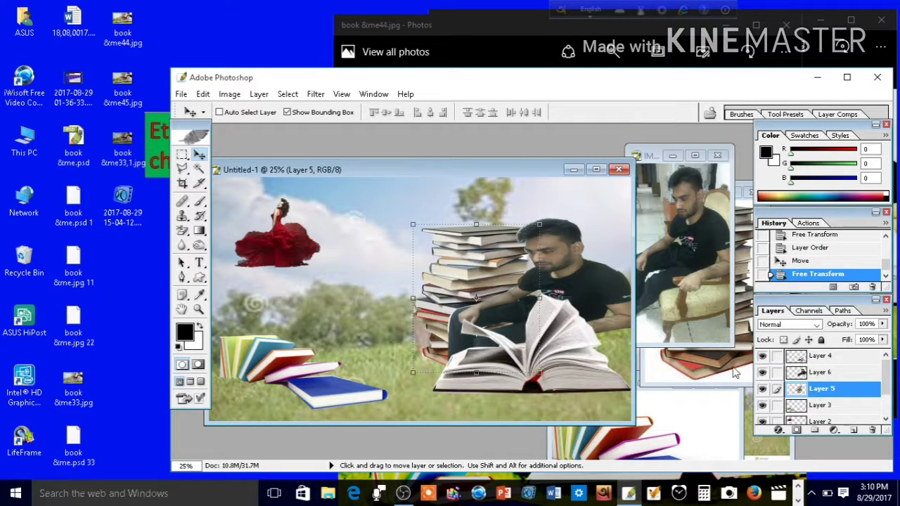
drag(465, 262, 440, 242)
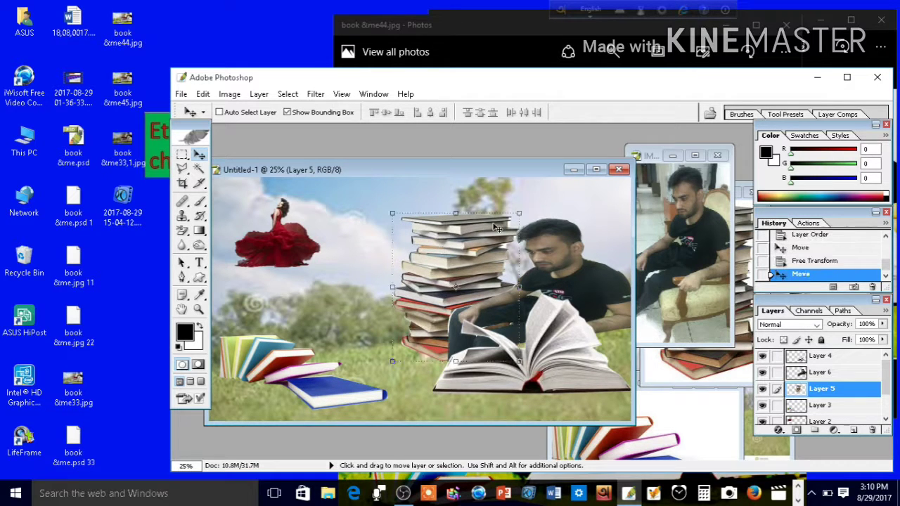
drag(520, 211, 525, 206)
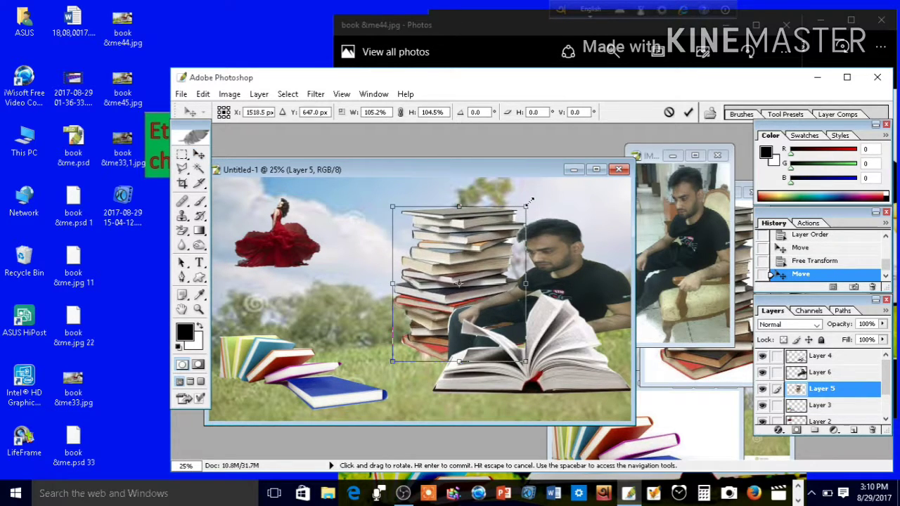
drag(440, 269, 438, 275)
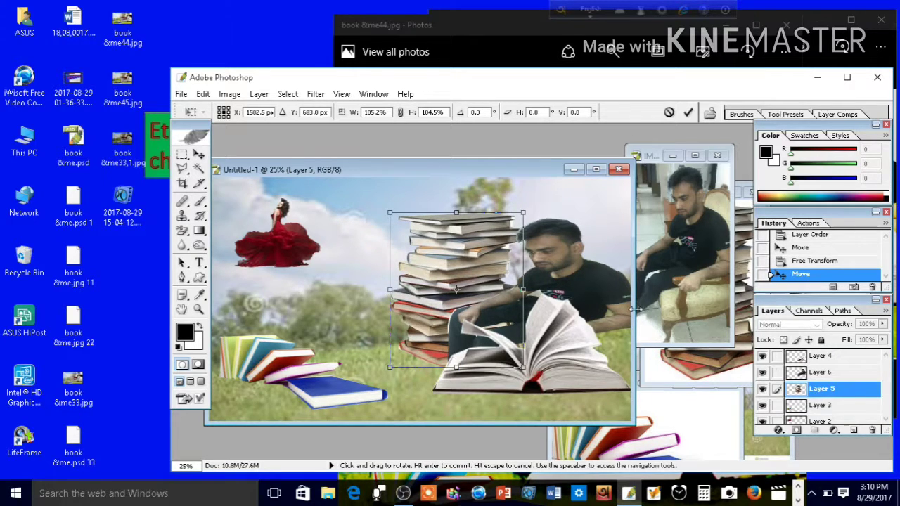
click(199, 154)
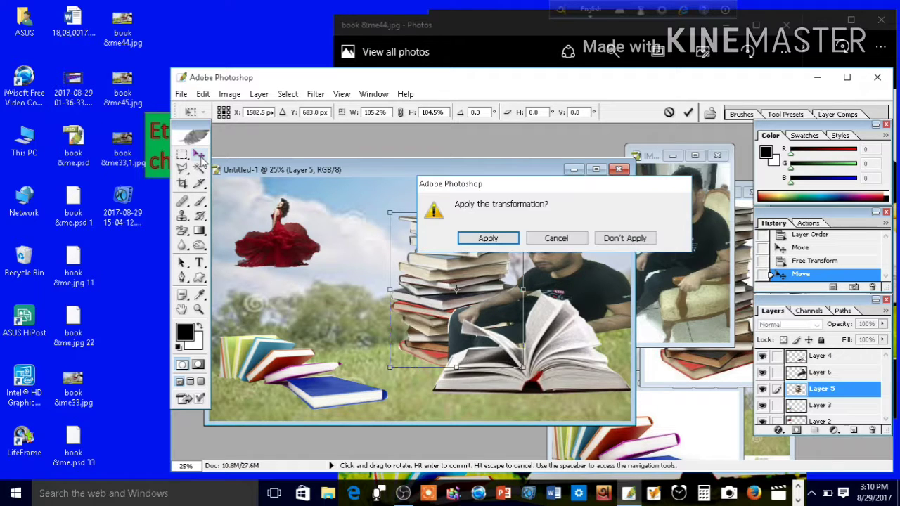
click(488, 239)
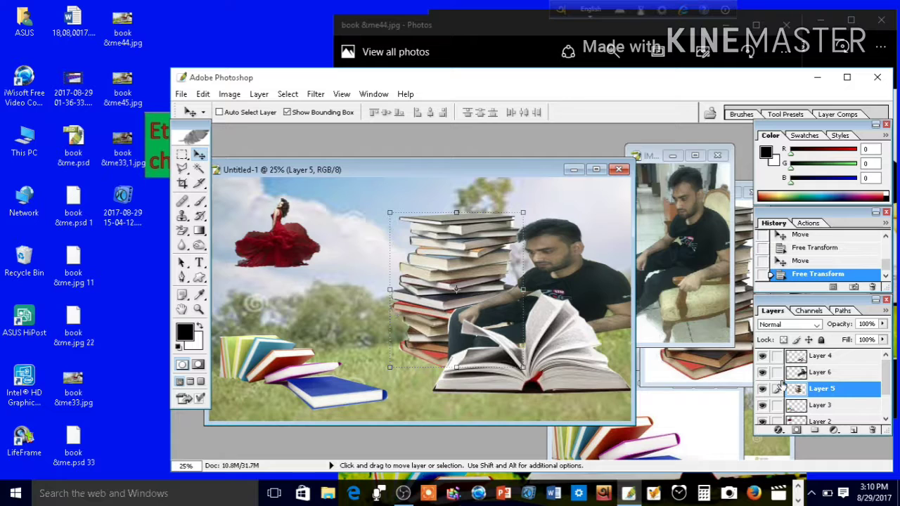
click(821, 406)
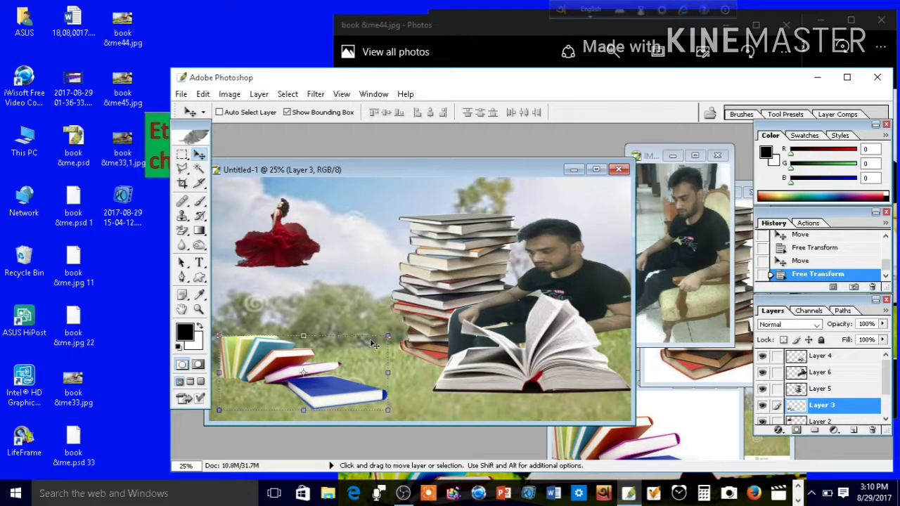
- Scale the colourful books on Layer 3 to about 107.8% × 106.8% and lower them
mouse_move(389, 334)
mouse_down()
mouse_move(403, 361)
mouse_move(378, 363)
mouse_move(400, 335)
mouse_move(402, 342)
mouse_up()
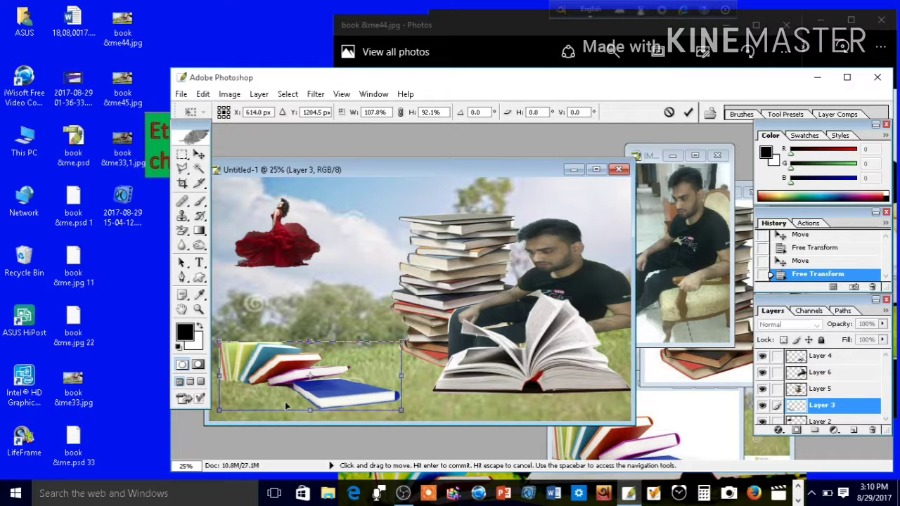
drag(310, 408, 310, 420)
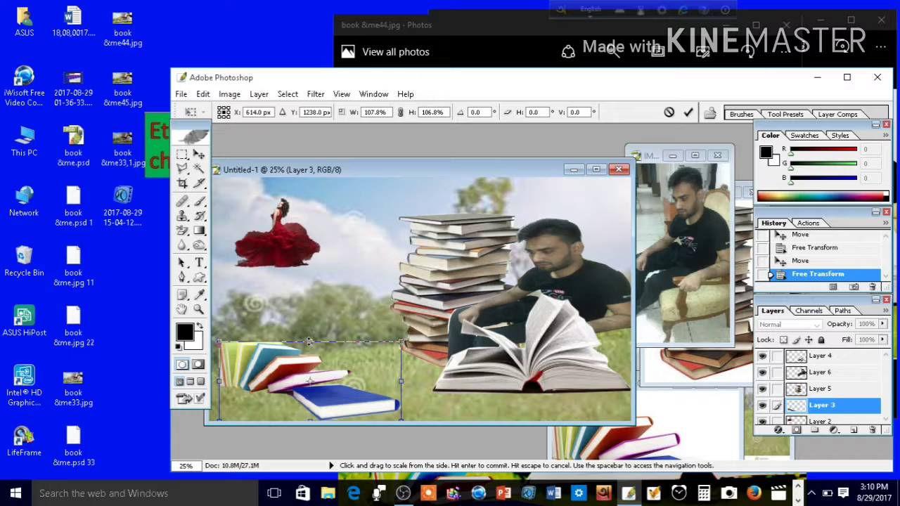
drag(310, 342, 312, 340)
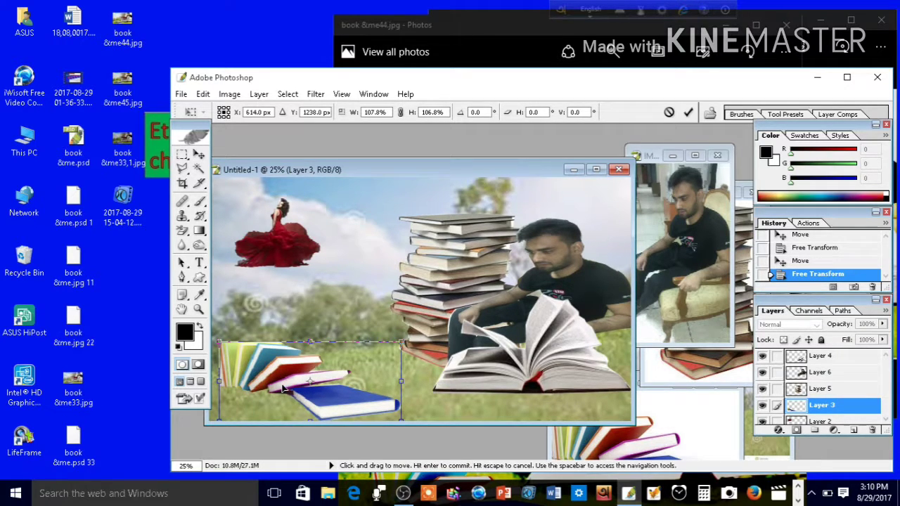
drag(283, 387, 283, 393)
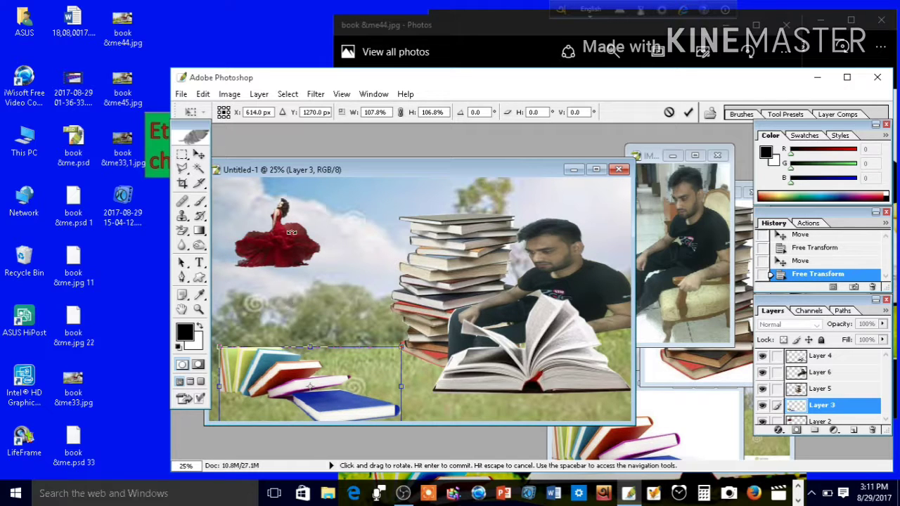
click(199, 154)
click(488, 238)
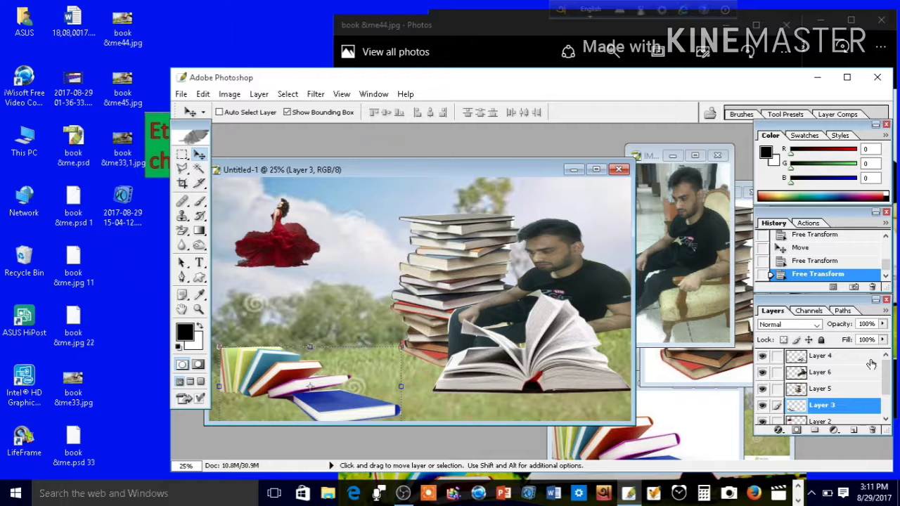
- Move the red-dress woman on Layer 2 from the sky onto the man's chest
drag(887, 380, 888, 404)
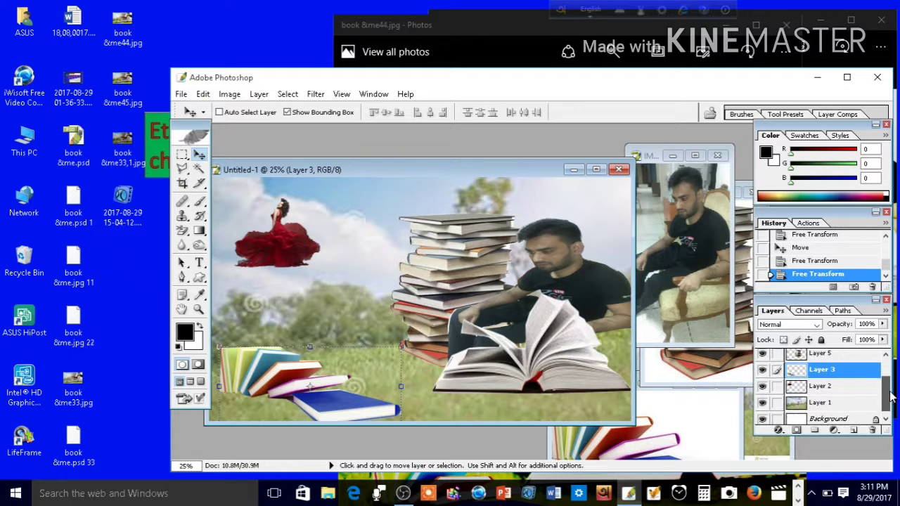
click(826, 392)
mouse_move(299, 239)
mouse_down()
mouse_move(527, 310)
mouse_move(327, 279)
mouse_up()
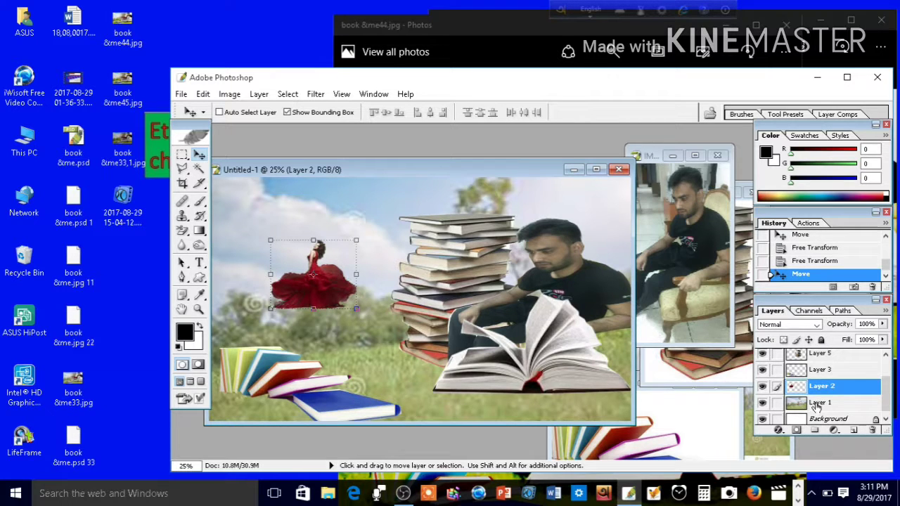
drag(841, 386, 842, 355)
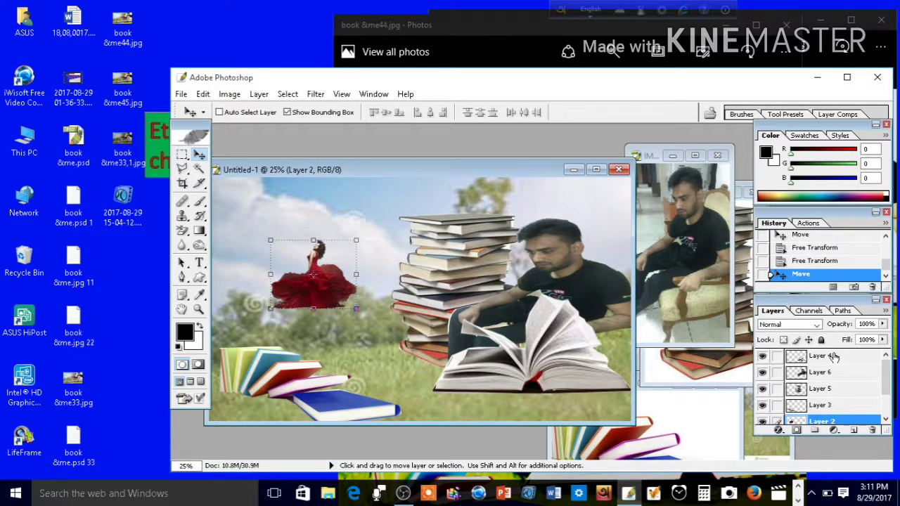
key(ctrl+t)
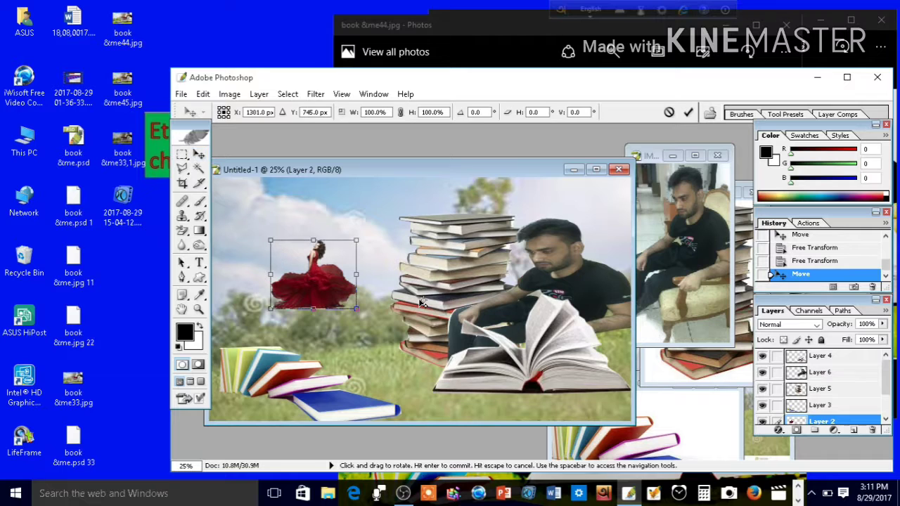
drag(303, 264, 511, 277)
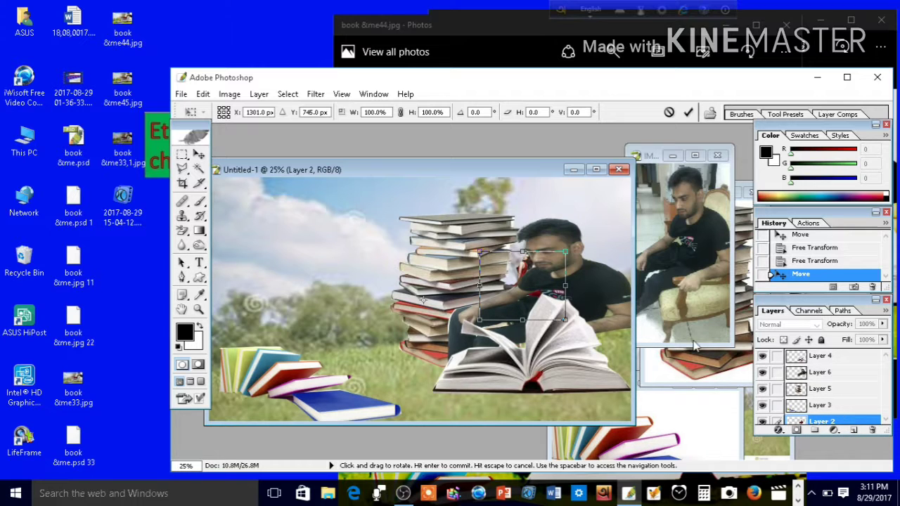
click(199, 156)
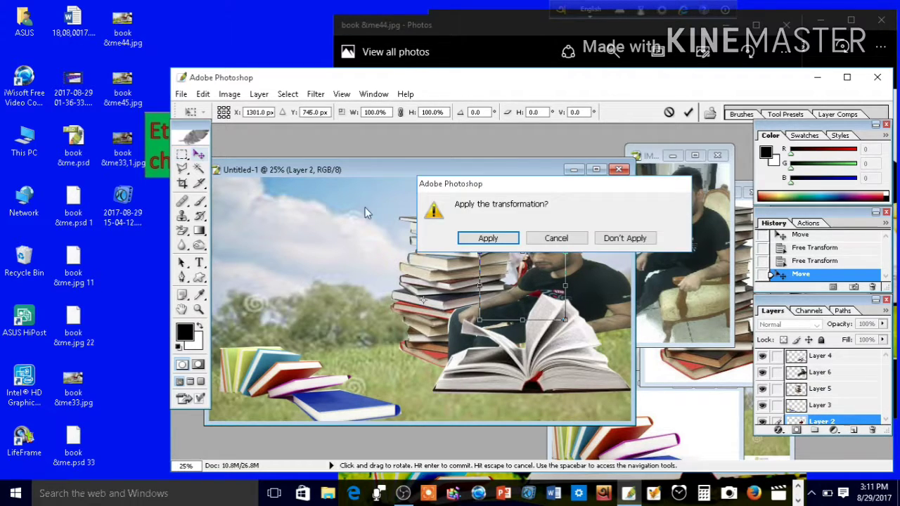
click(482, 239)
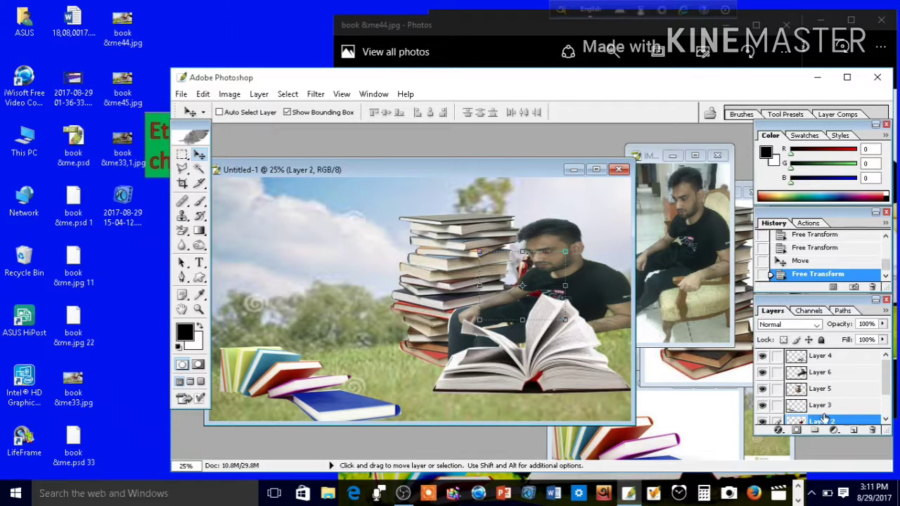
- Move Layer 2 to the top of the layer stack so the woman shows in front
drag(830, 420, 832, 373)
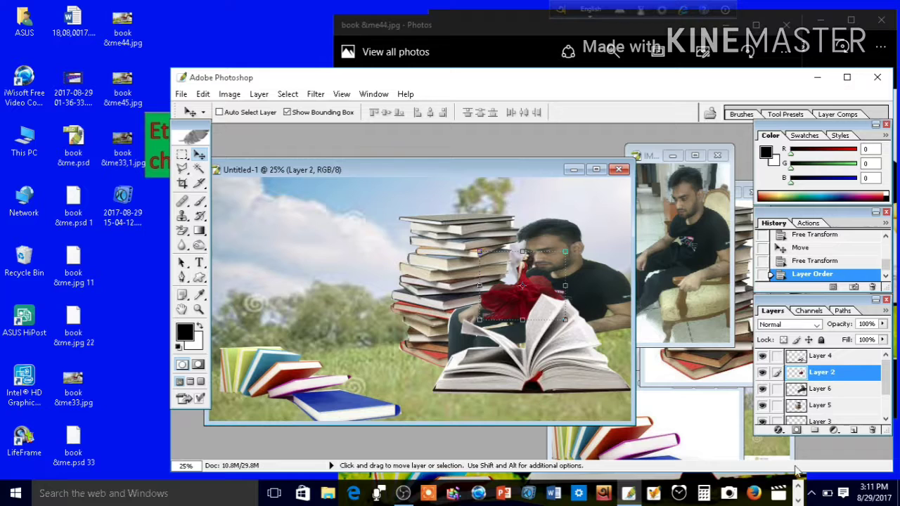
drag(503, 310, 498, 298)
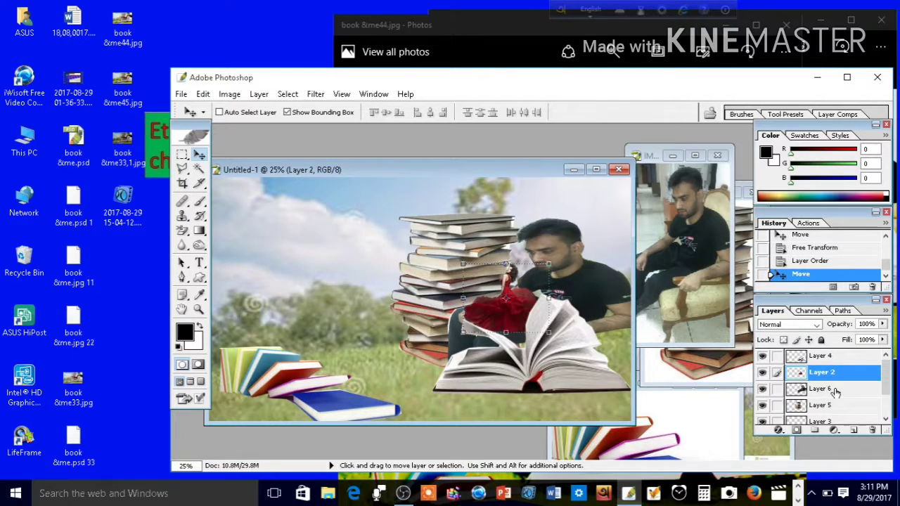
drag(835, 381, 832, 354)
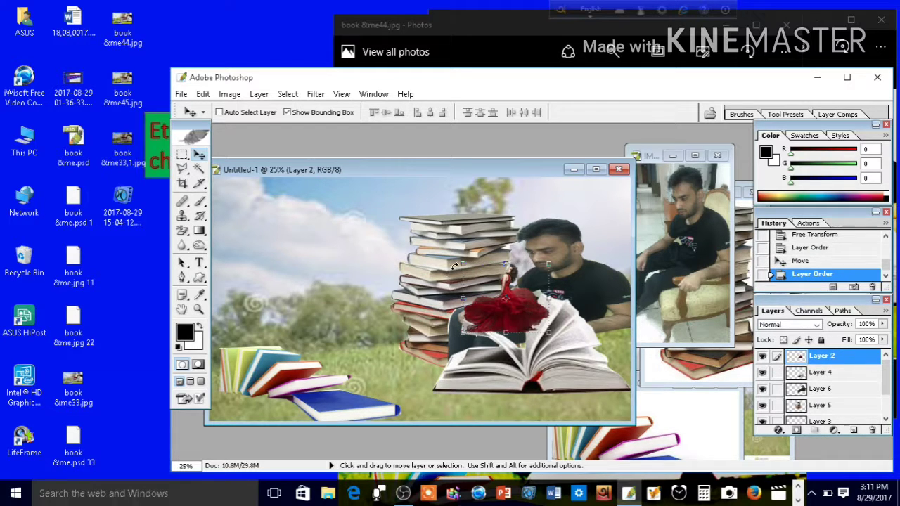
- Shrink the woman and tilt her about 18 degrees over the open book
mouse_move(462, 261)
mouse_down()
mouse_move(583, 265)
mouse_move(596, 233)
mouse_move(602, 246)
mouse_up()
drag(559, 282, 479, 276)
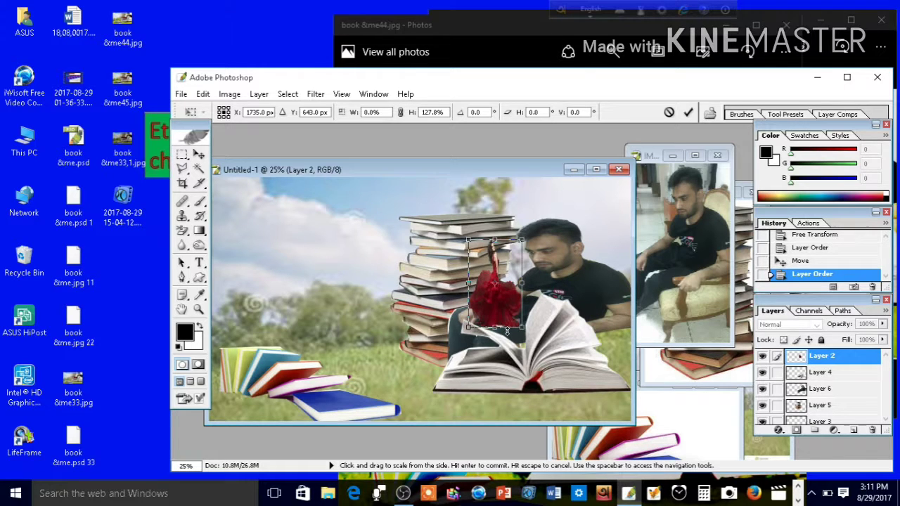
drag(507, 328, 522, 327)
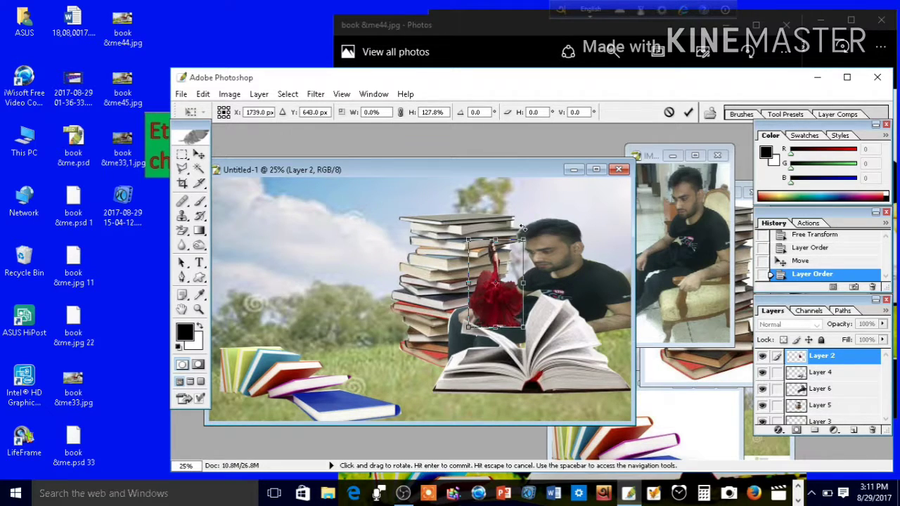
drag(522, 241, 527, 270)
drag(468, 272, 471, 271)
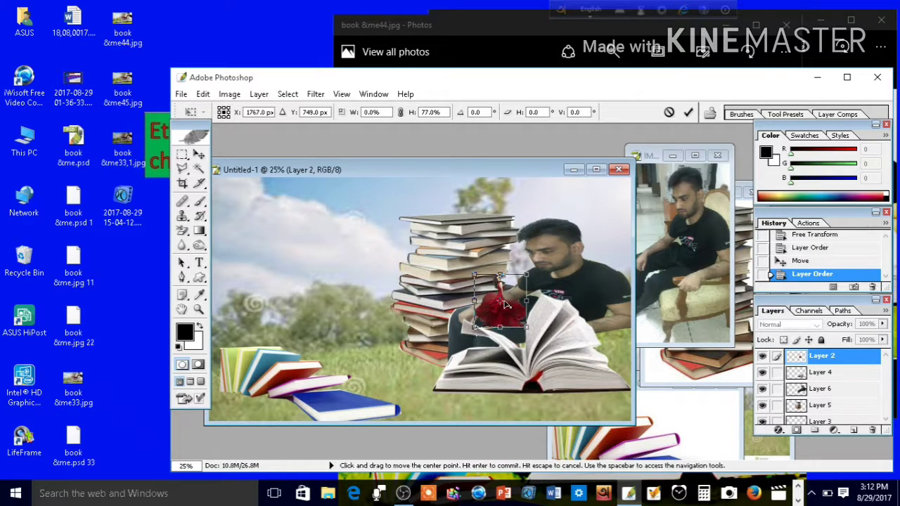
drag(505, 304, 492, 305)
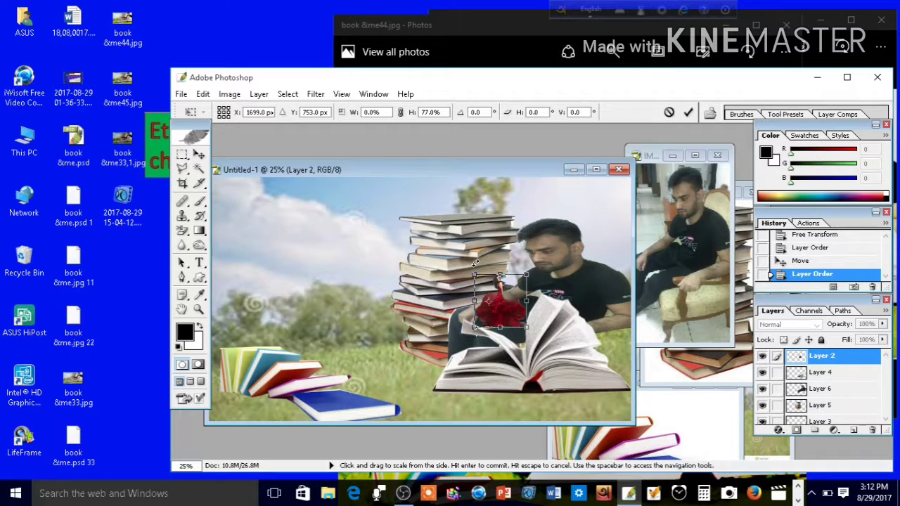
drag(475, 265, 482, 258)
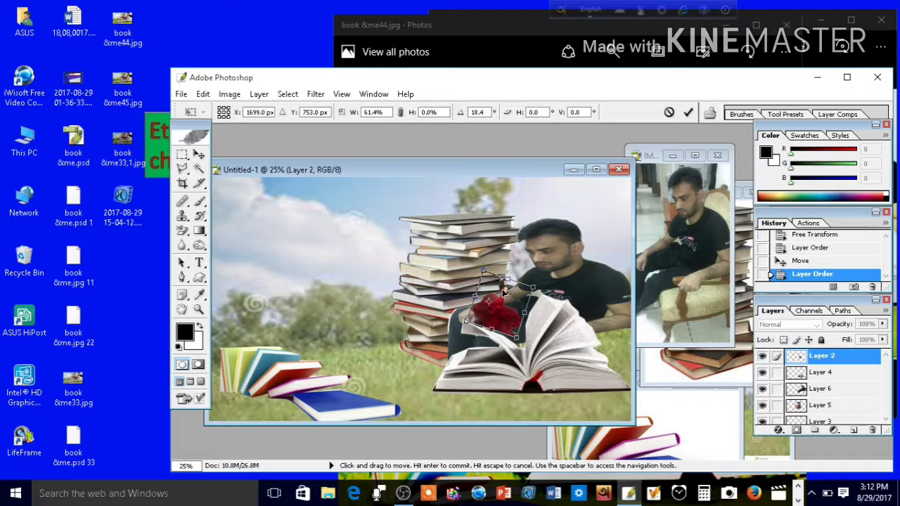
drag(483, 258, 497, 288)
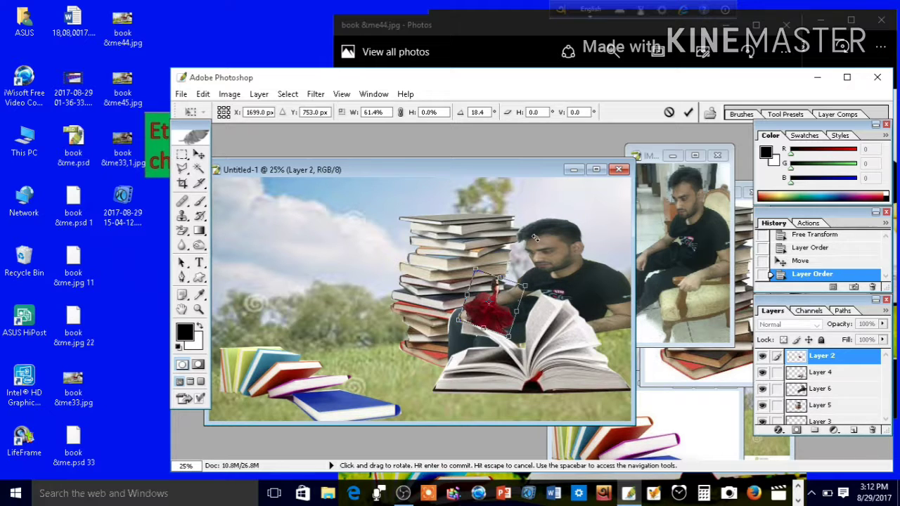
click(199, 155)
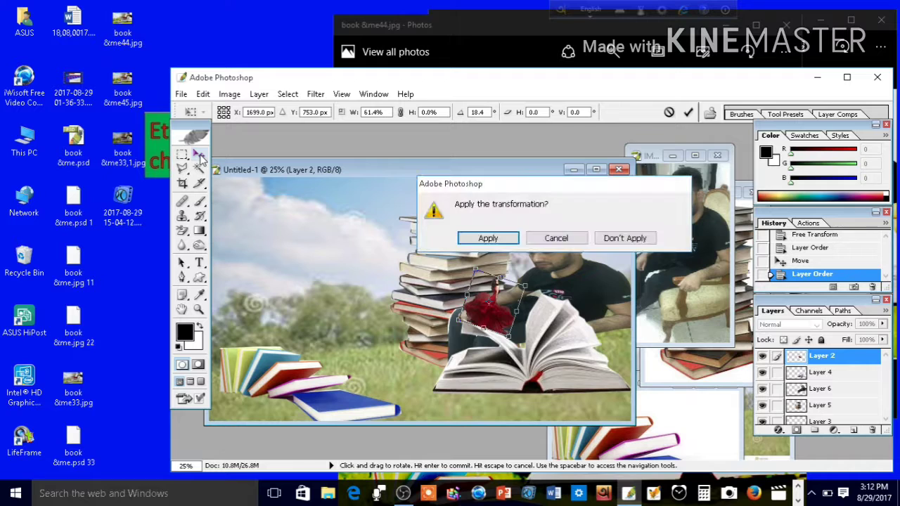
click(492, 241)
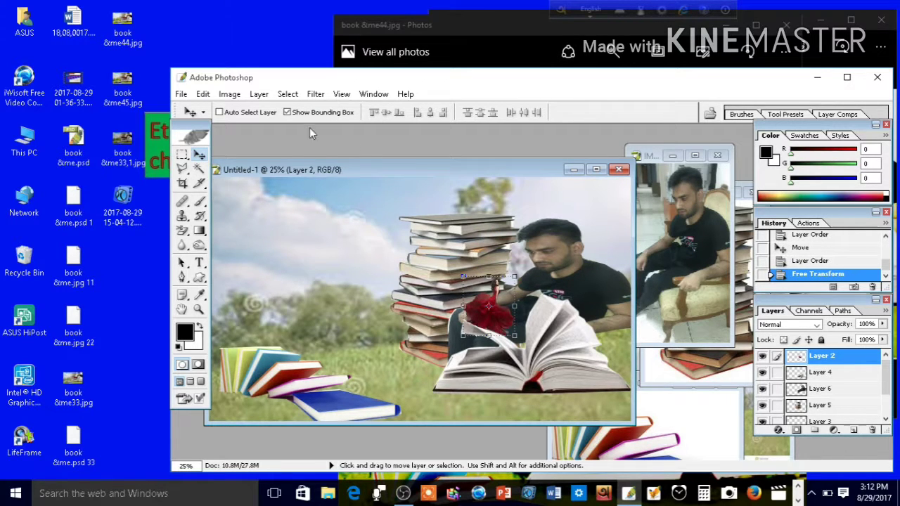
- Nudge the woman slightly and enlarge her to 107.7% × 104.5%
click(287, 113)
key(ctrl+t)
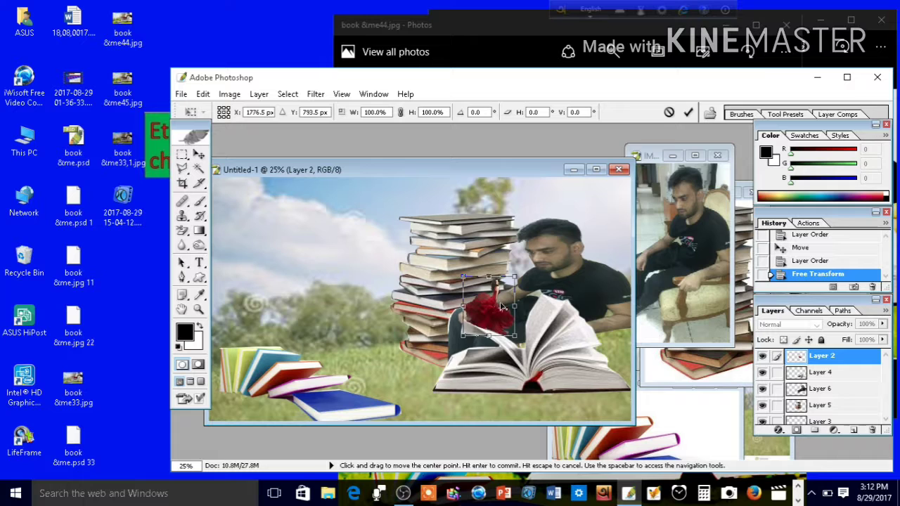
drag(496, 297, 500, 298)
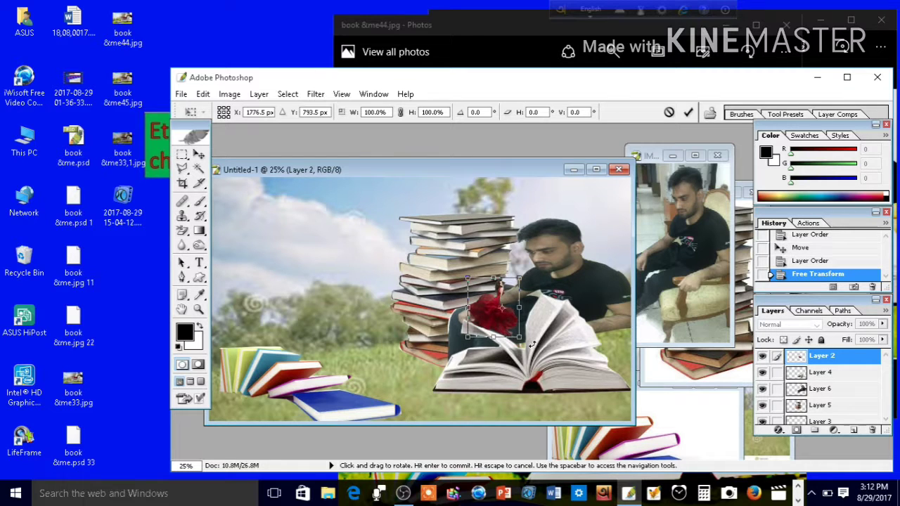
drag(521, 338, 524, 343)
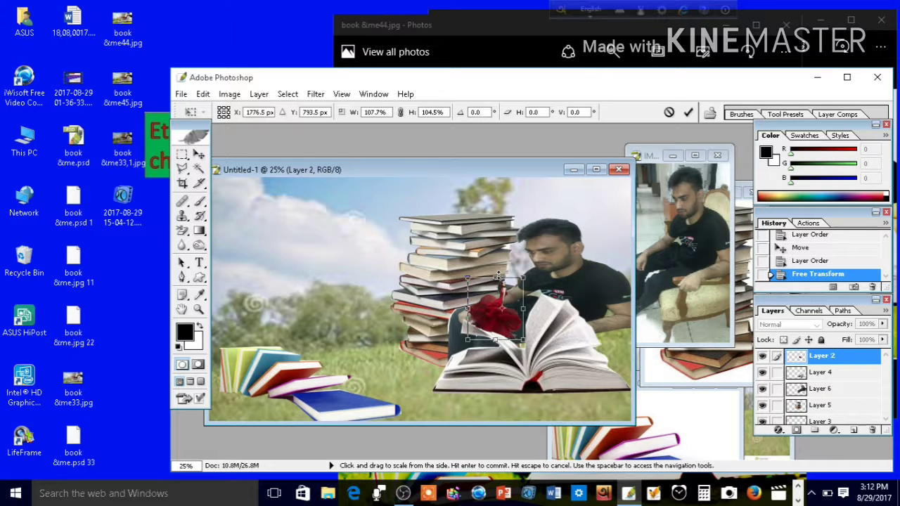
click(200, 154)
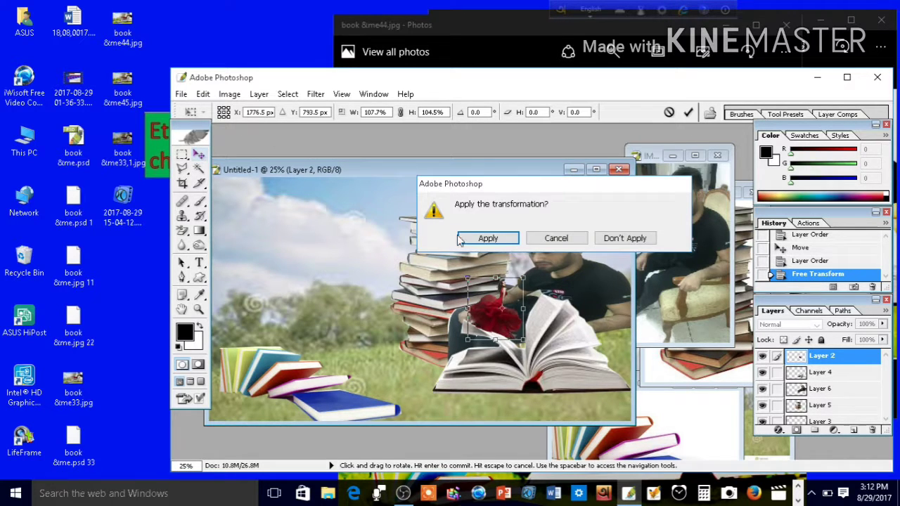
click(460, 240)
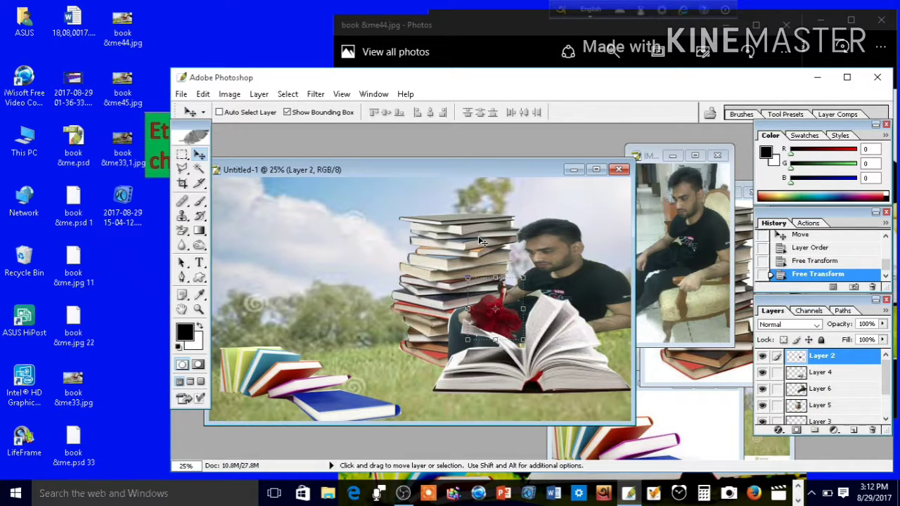
- Apply Curves to Layer 2, lifting midtones 98→142 and setting the black point 17→0
click(287, 112)
key(ctrl+m)
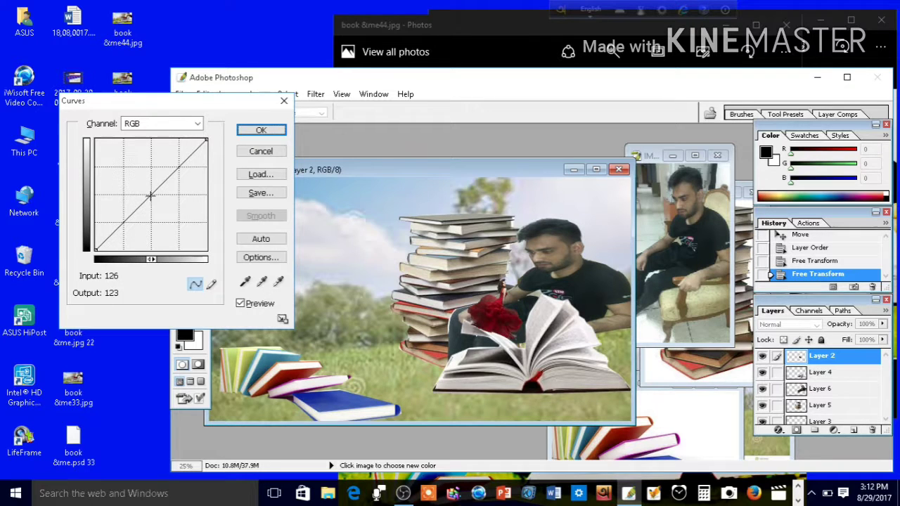
drag(150, 196, 139, 187)
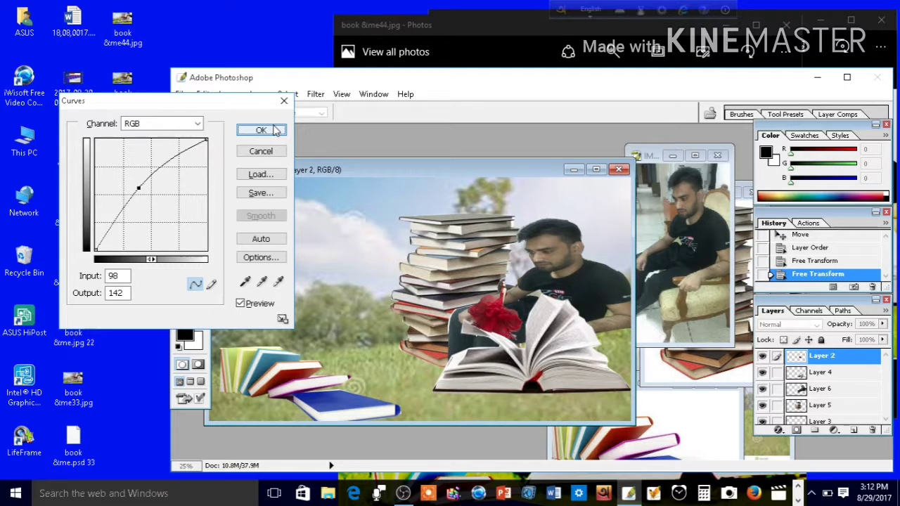
click(103, 249)
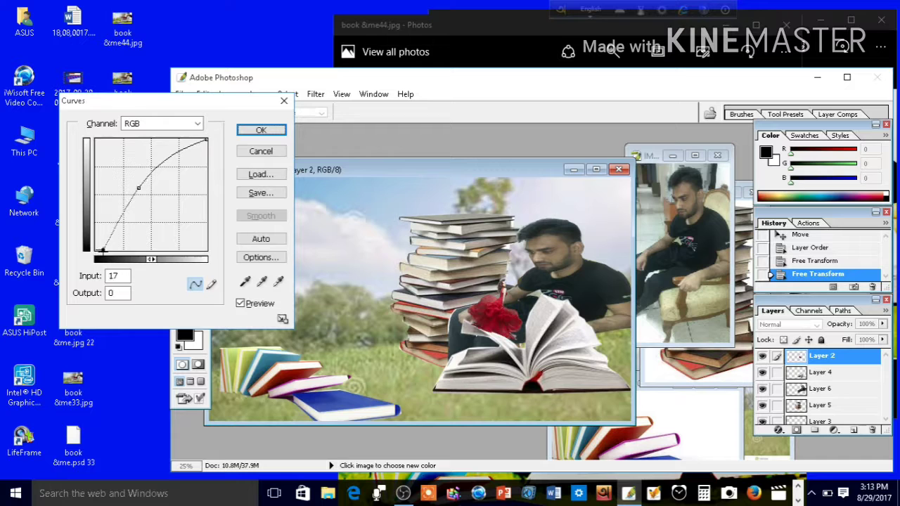
click(268, 135)
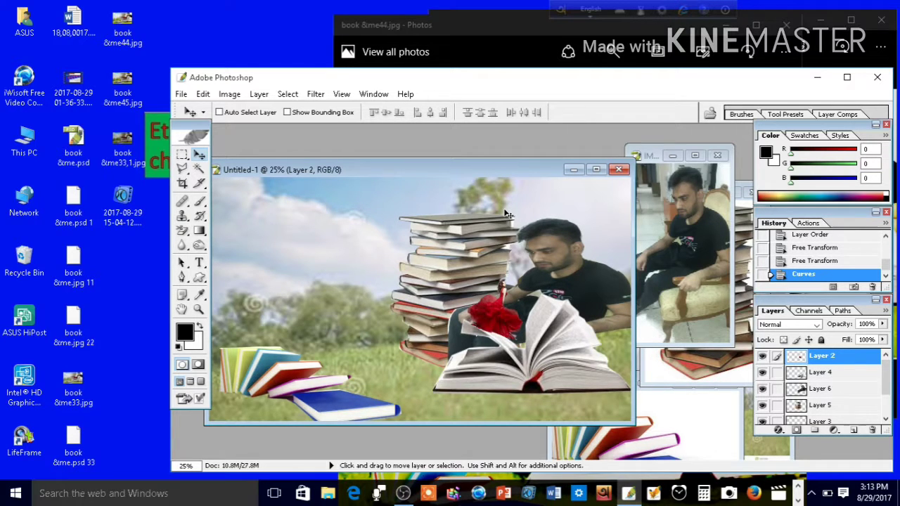
- Zoom to 50% and add a layer mask to Layer 6
key(ctrl+plus)
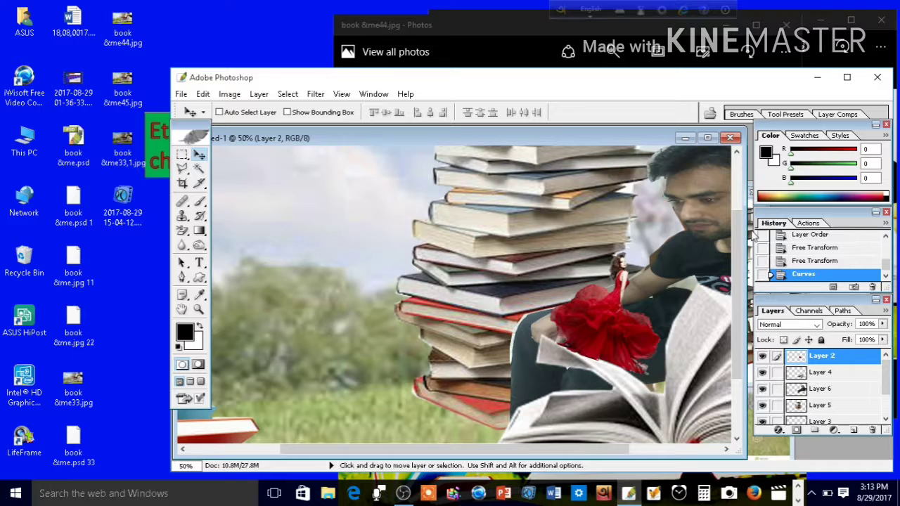
drag(548, 450, 643, 458)
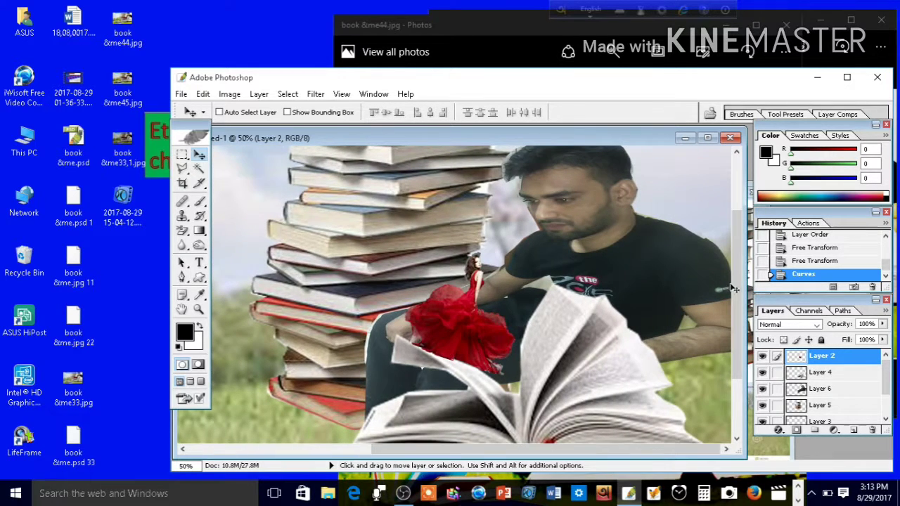
drag(746, 291, 742, 292)
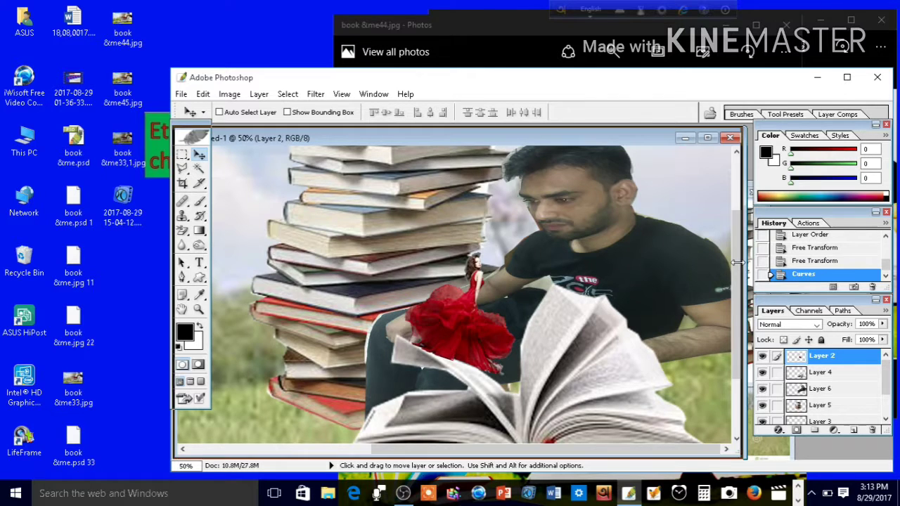
drag(731, 262, 730, 216)
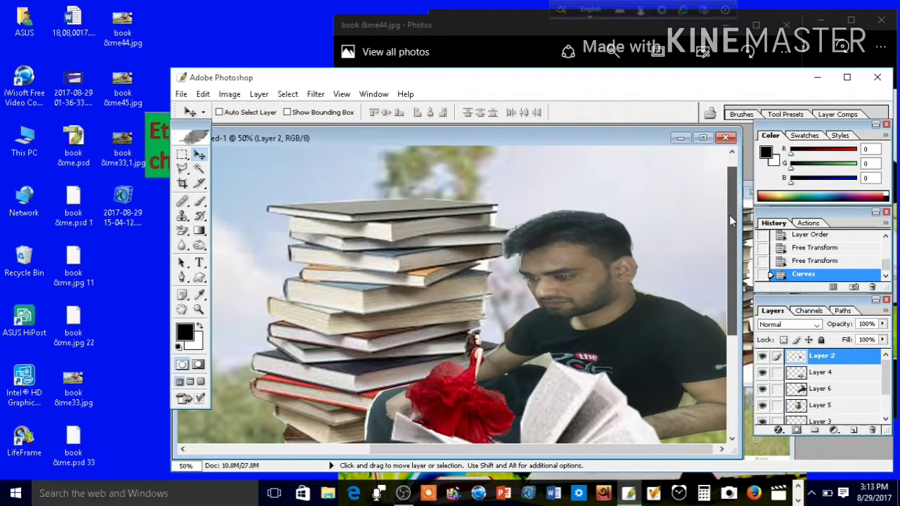
click(808, 393)
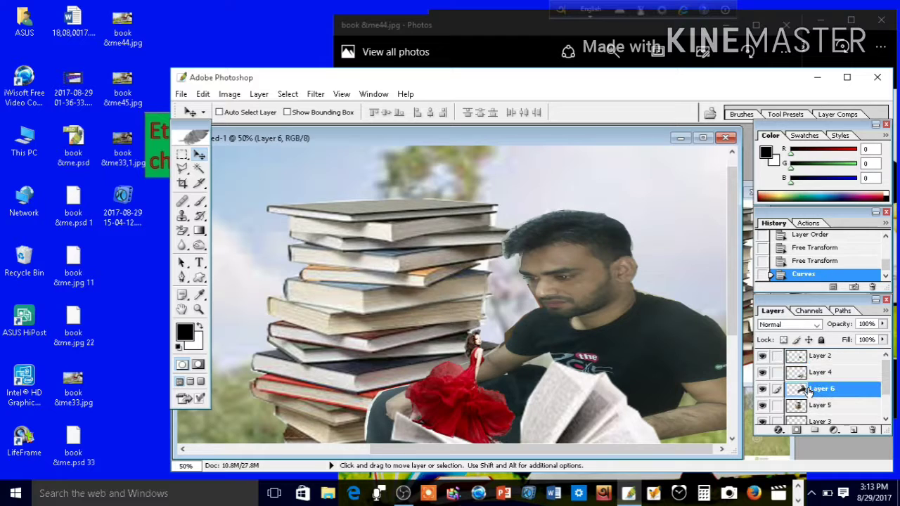
click(797, 431)
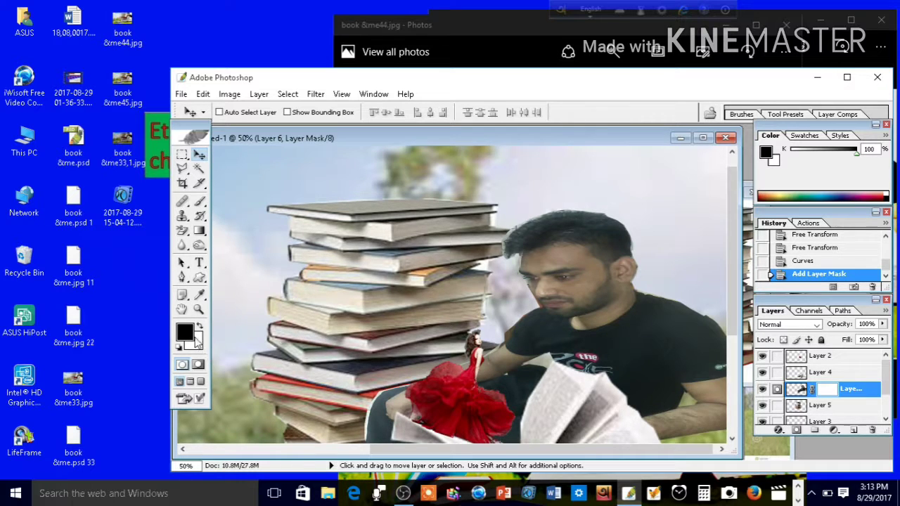
- Brush black and white onto the mask around the man's head
click(199, 201)
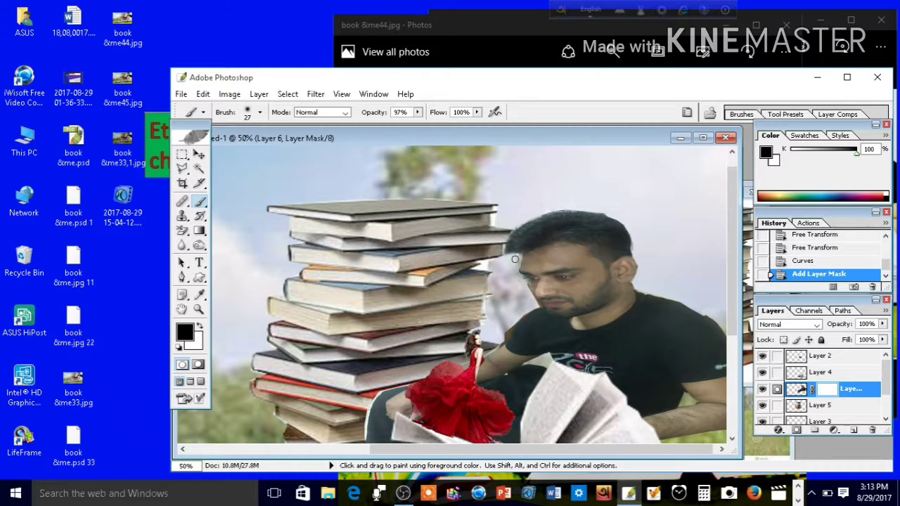
drag(514, 260, 516, 264)
drag(515, 264, 517, 268)
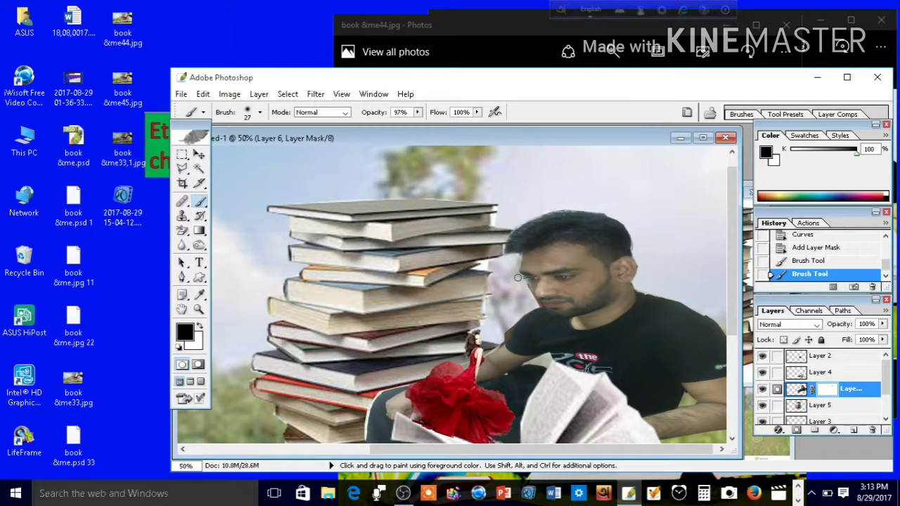
drag(527, 282, 513, 288)
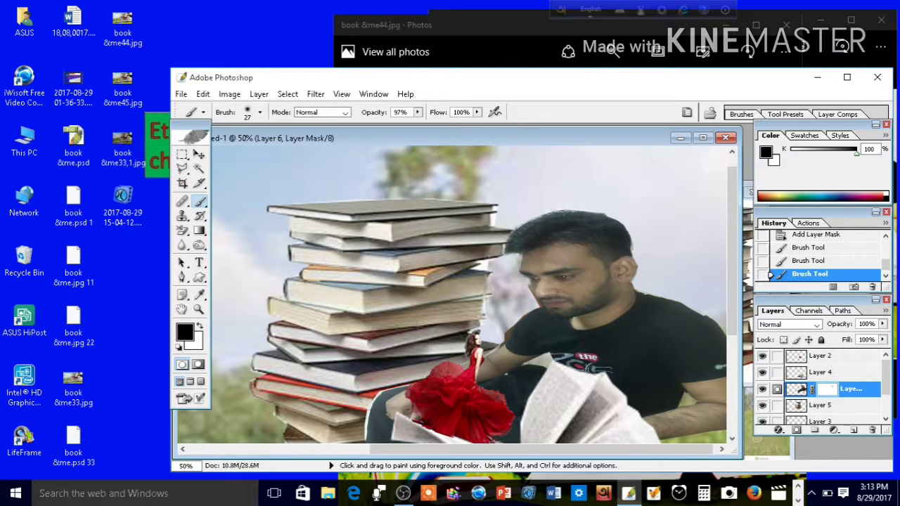
click(201, 329)
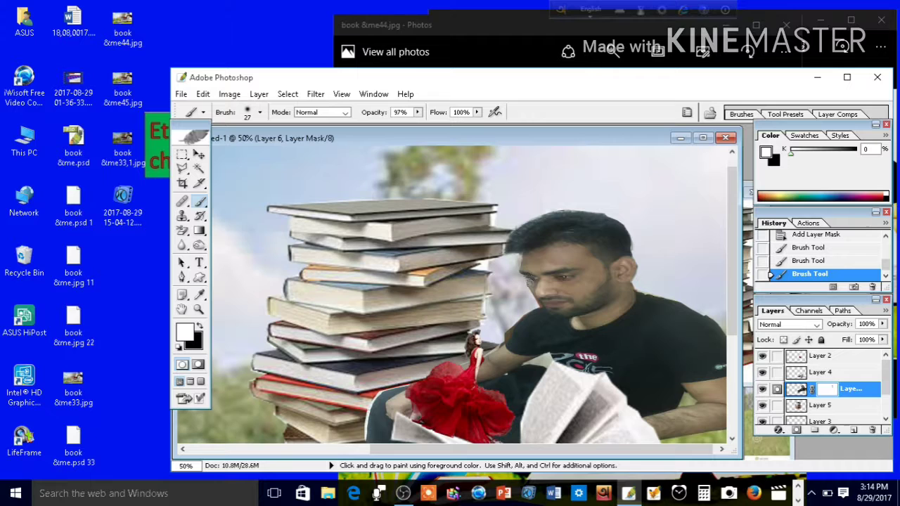
drag(528, 280, 562, 279)
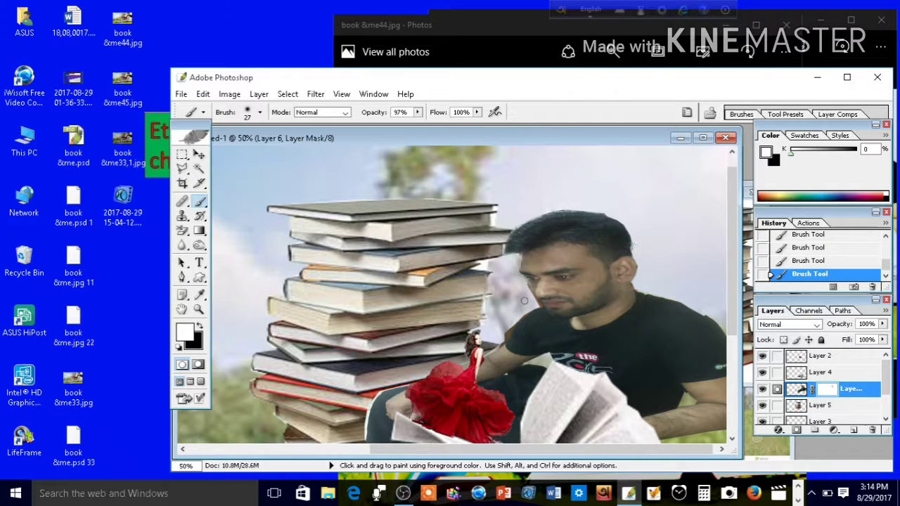
click(201, 327)
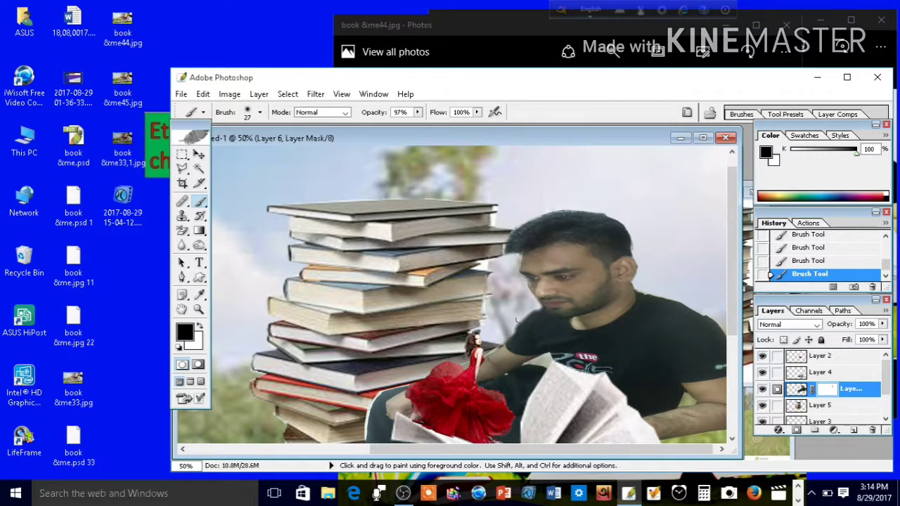
- Set brush hardness to 100%, mask the arm edge below the books, and zoom to 25%
click(259, 112)
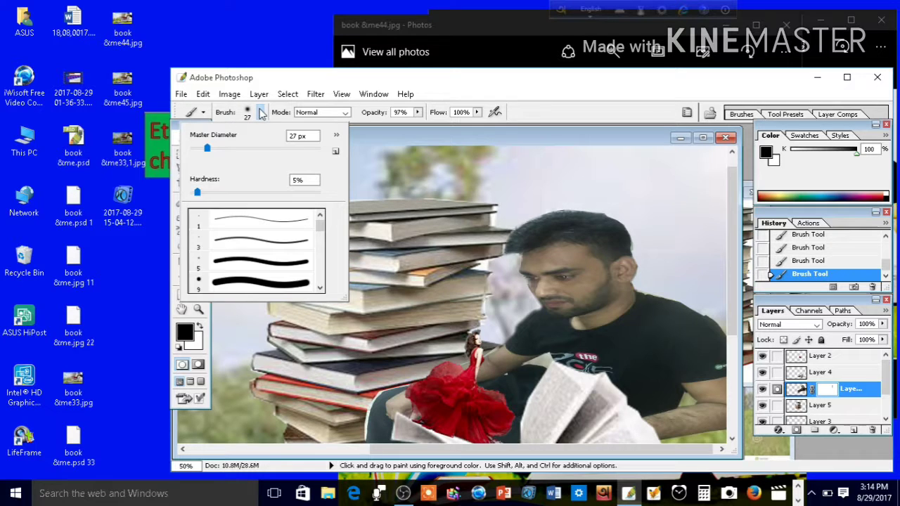
drag(294, 194, 320, 192)
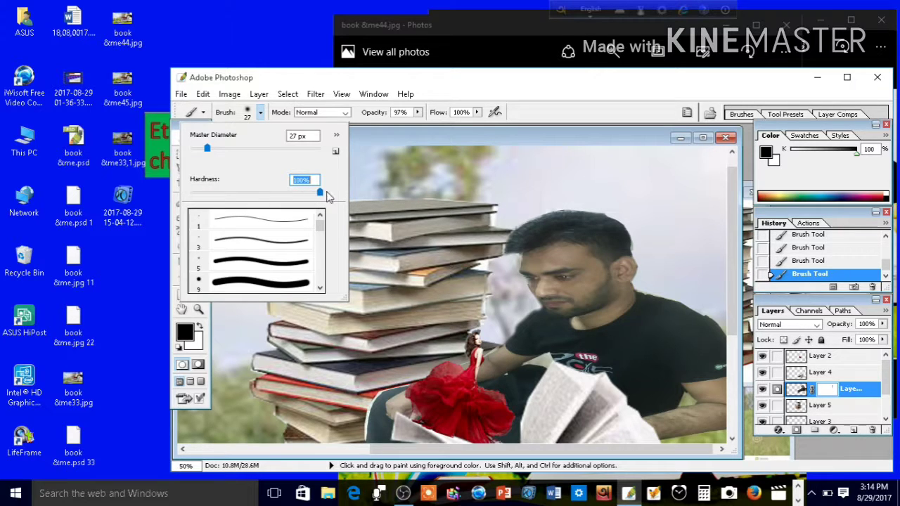
key(Return)
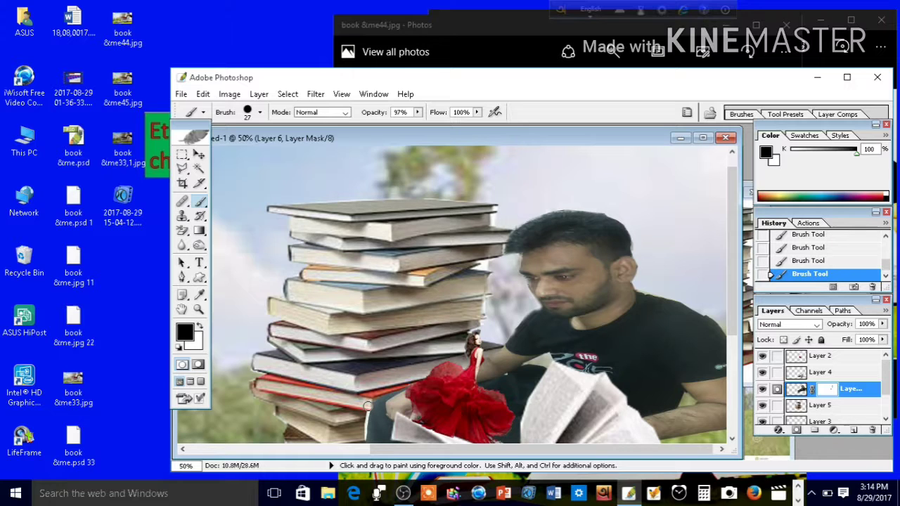
drag(367, 406, 366, 429)
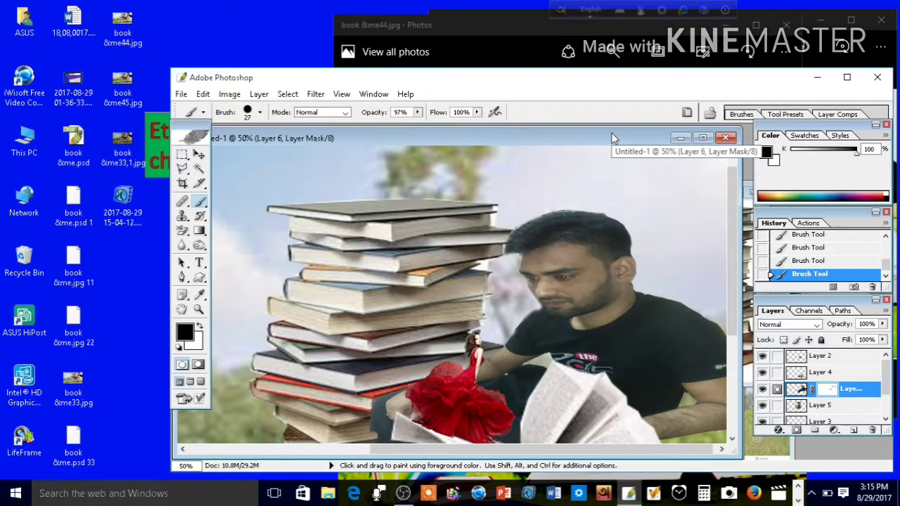
key(ctrl+minus)
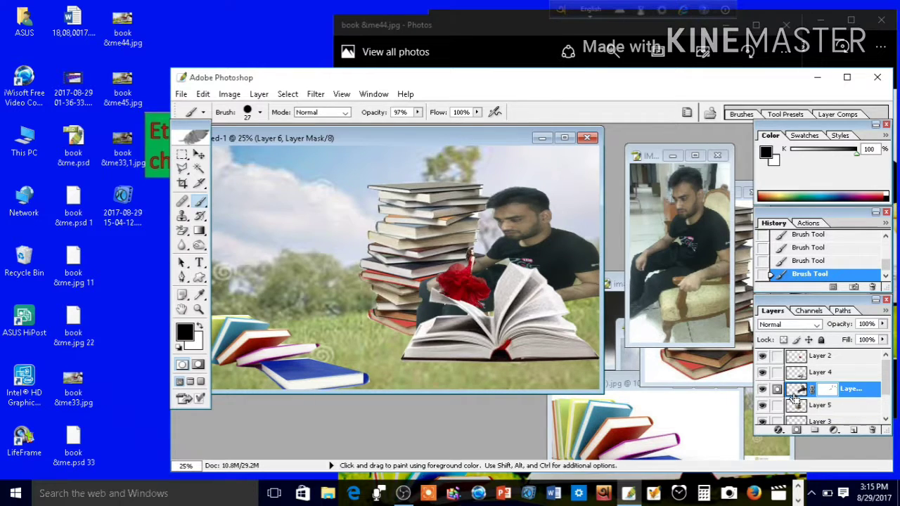
- Try a Curves adjustment on Layer 6's mask and cancel it
key(ctrl+m)
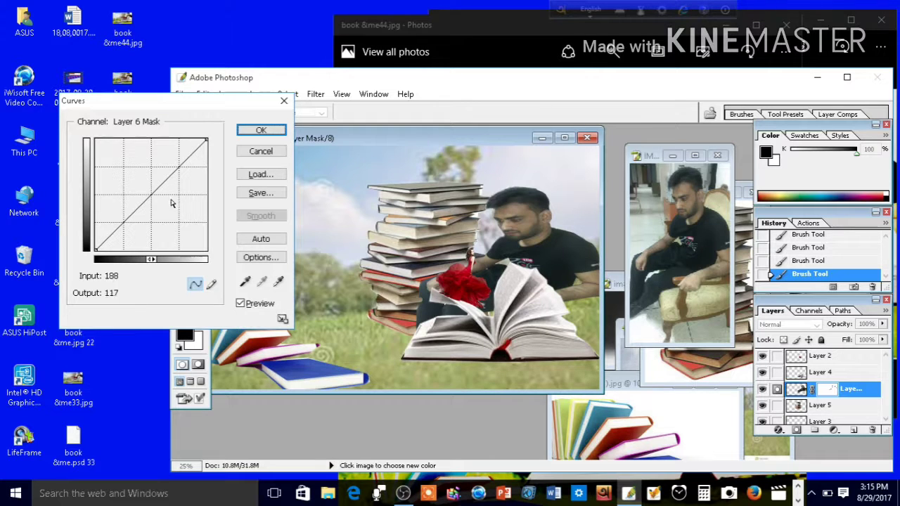
mouse_move(148, 197)
mouse_down()
mouse_move(139, 186)
mouse_move(142, 197)
mouse_up()
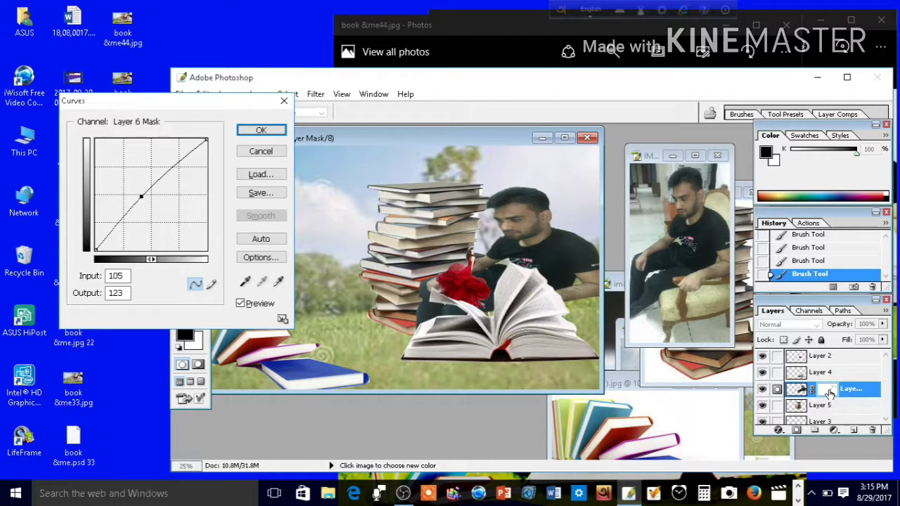
click(278, 152)
- Apply Curves to Layer 6's image, lifting midtones and moving the black point 15→0
click(799, 392)
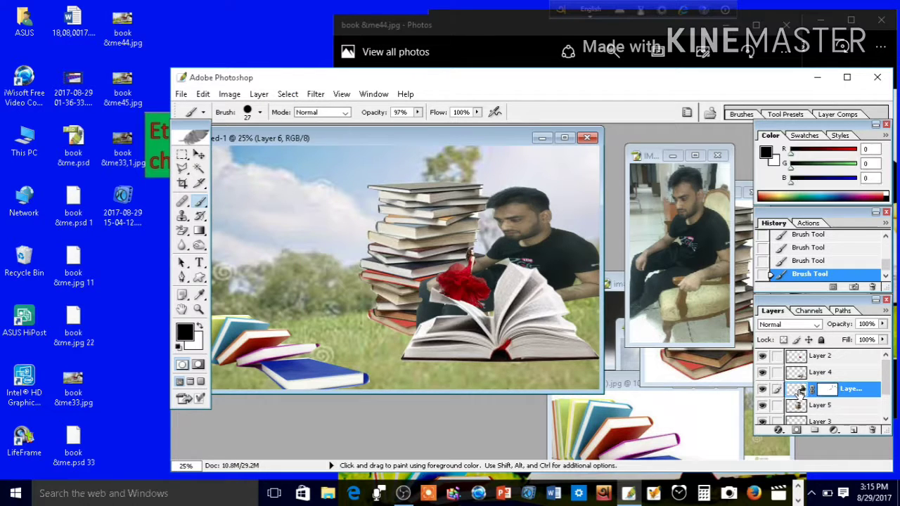
key(ctrl)
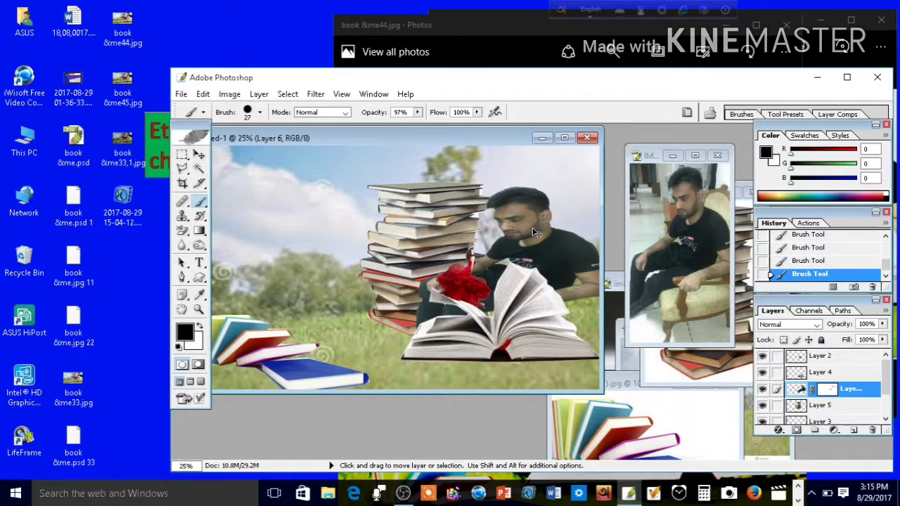
key(ctrl+m)
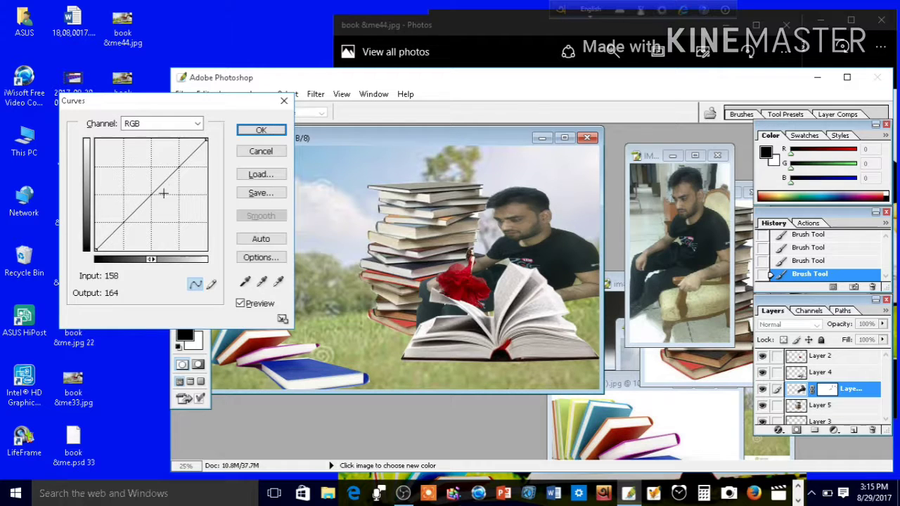
drag(148, 198, 143, 186)
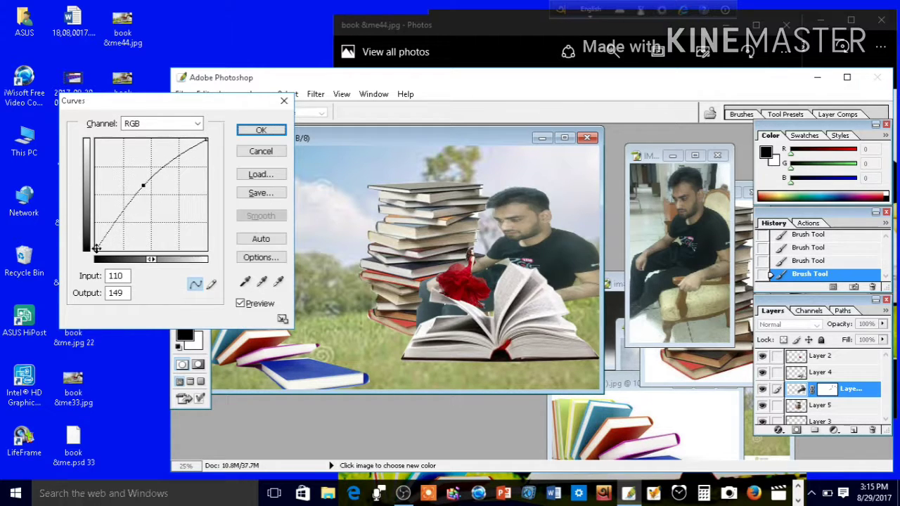
drag(95, 248, 102, 250)
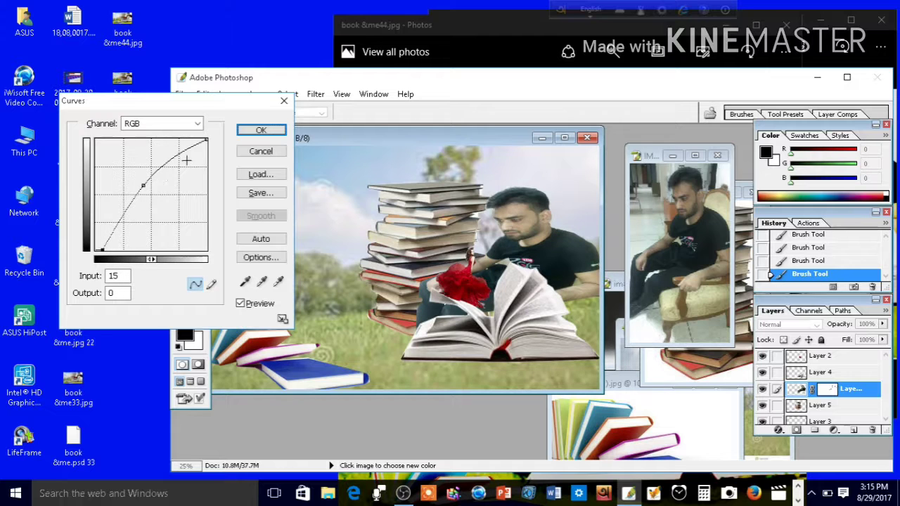
click(261, 131)
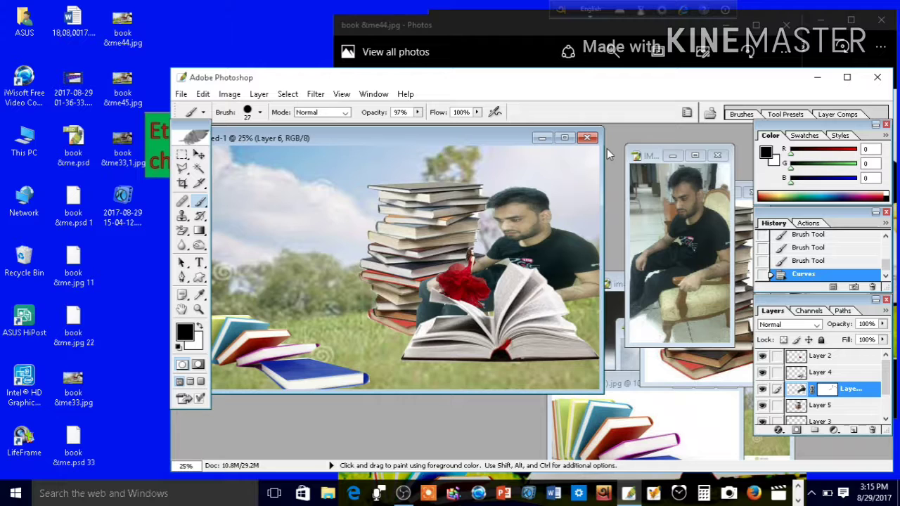
- Save the composite to the Desktop as new 1.jpg, JPEG at Maximum quality
click(183, 94)
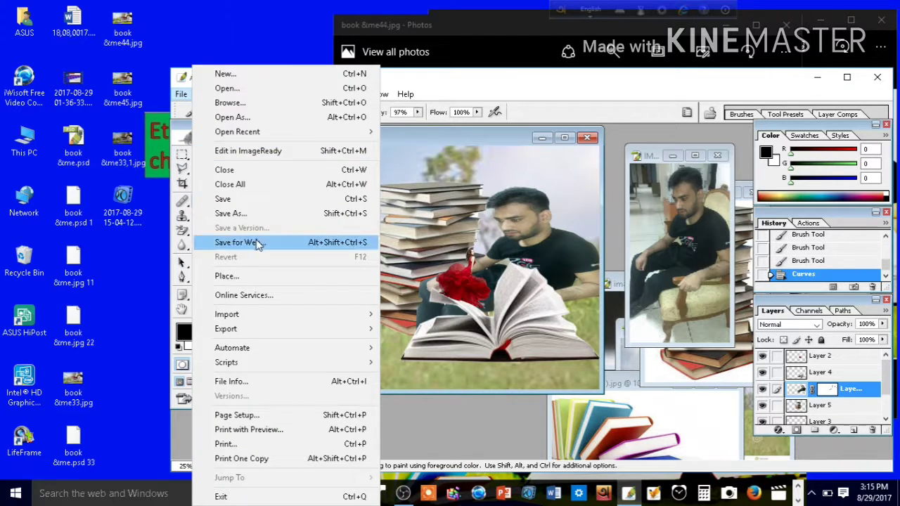
click(259, 214)
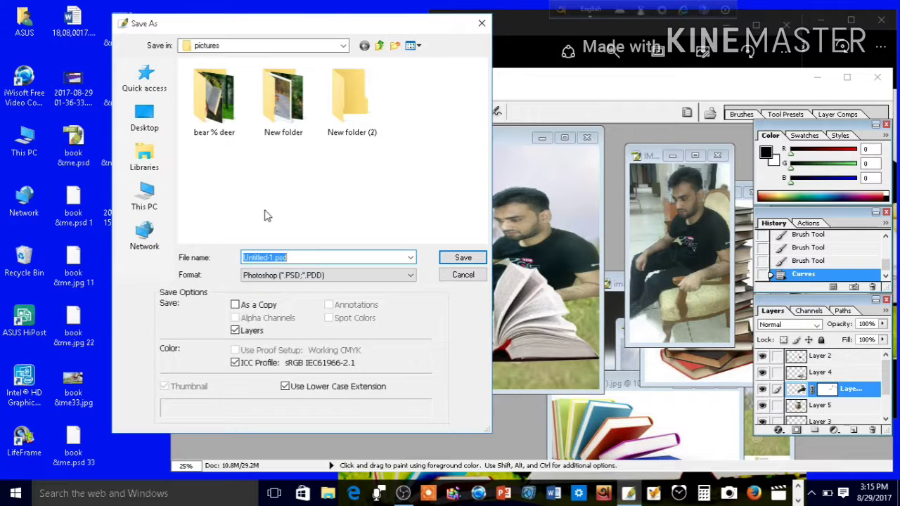
click(297, 258)
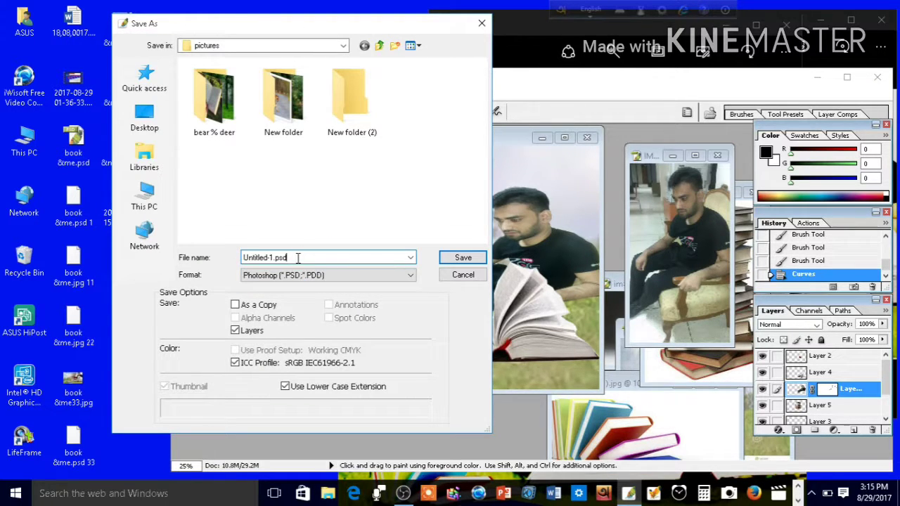
key(BackSpace)
key(BackSpace)
key(BackSpace)
text(new)
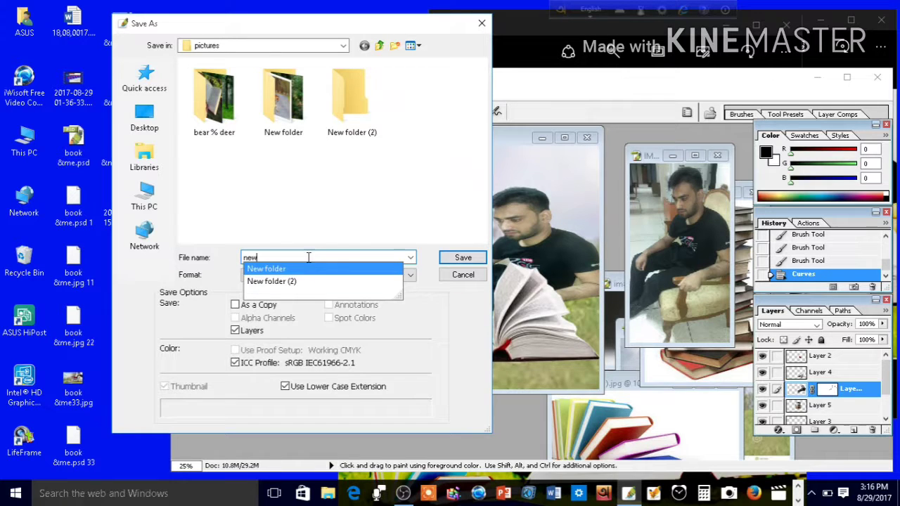
text( 1)
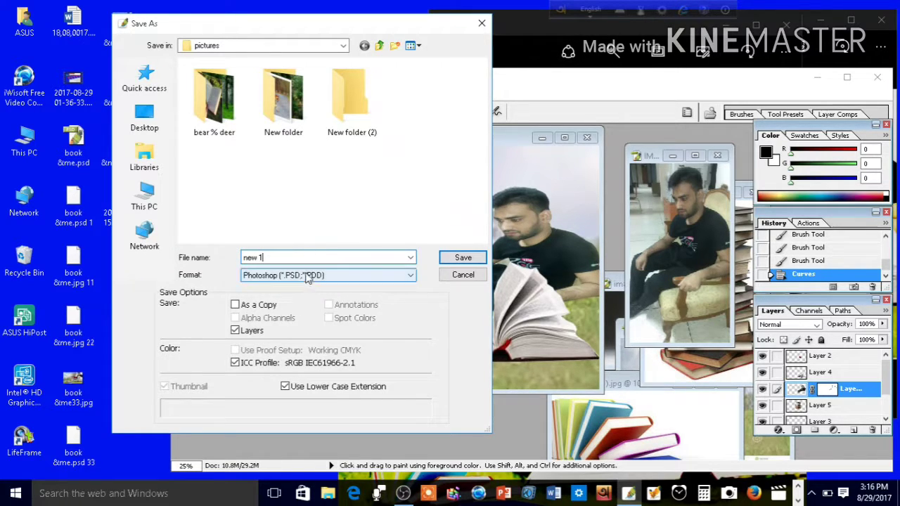
click(310, 275)
click(313, 339)
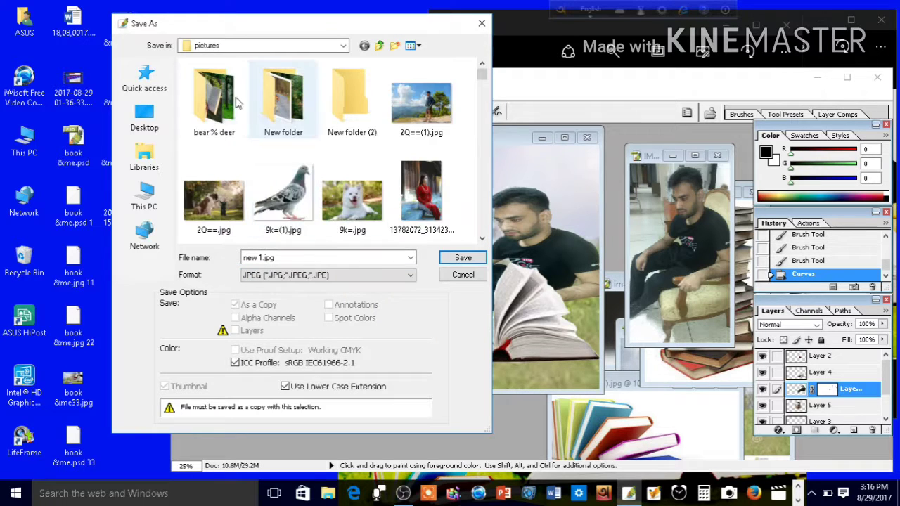
click(162, 124)
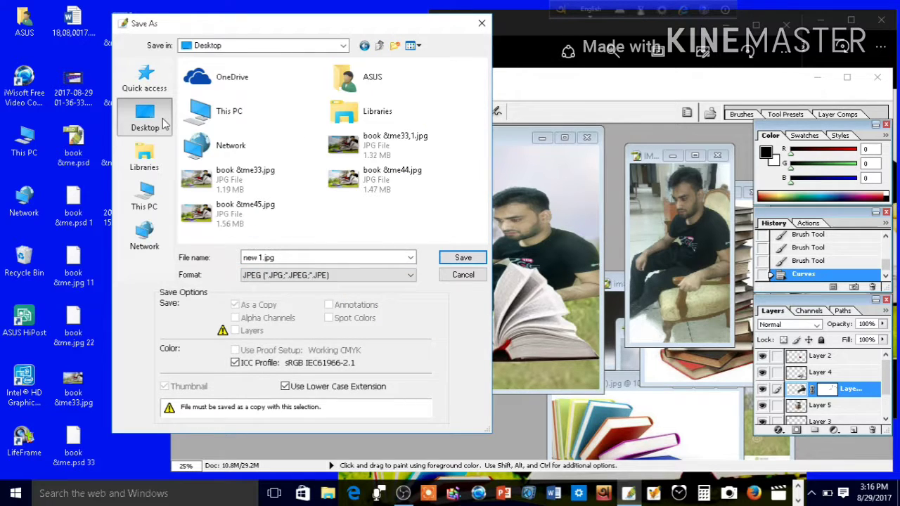
click(460, 258)
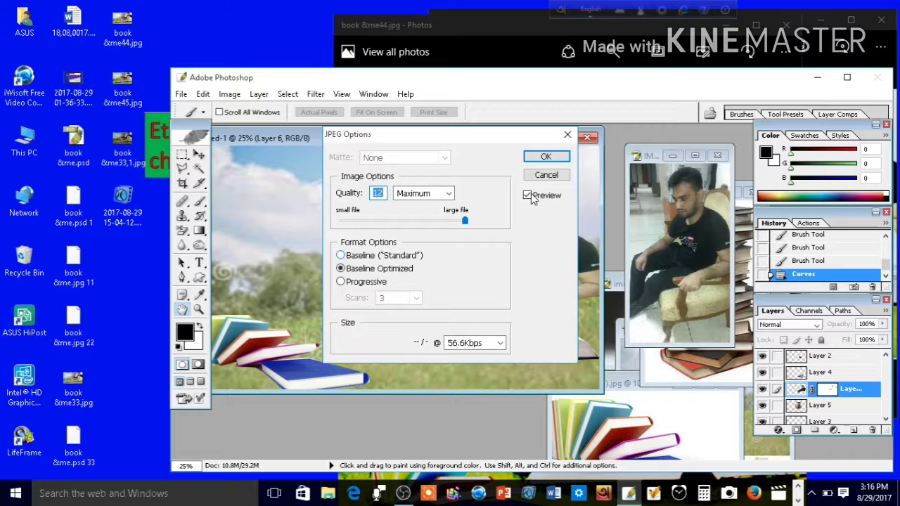
click(546, 156)
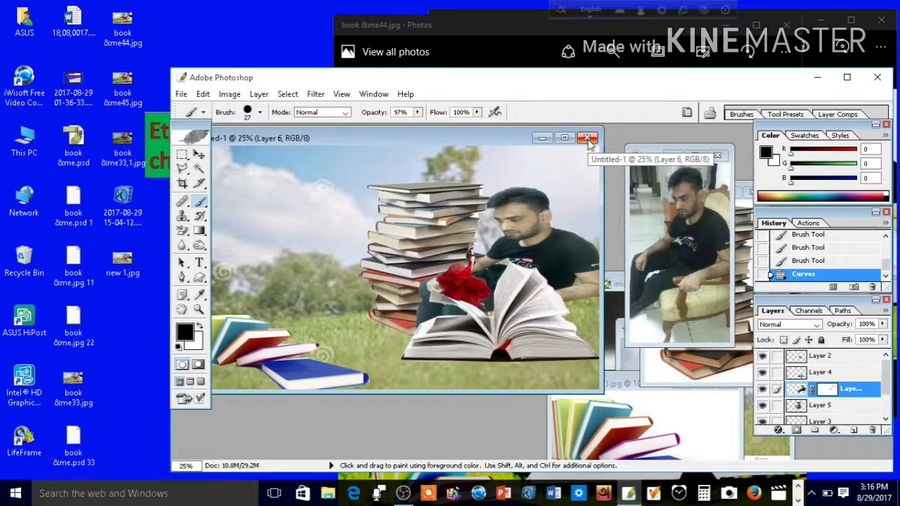
- Close Untitled-1 without saving; opening new 1.jpg via Open As fails with an error
click(588, 139)
click(534, 237)
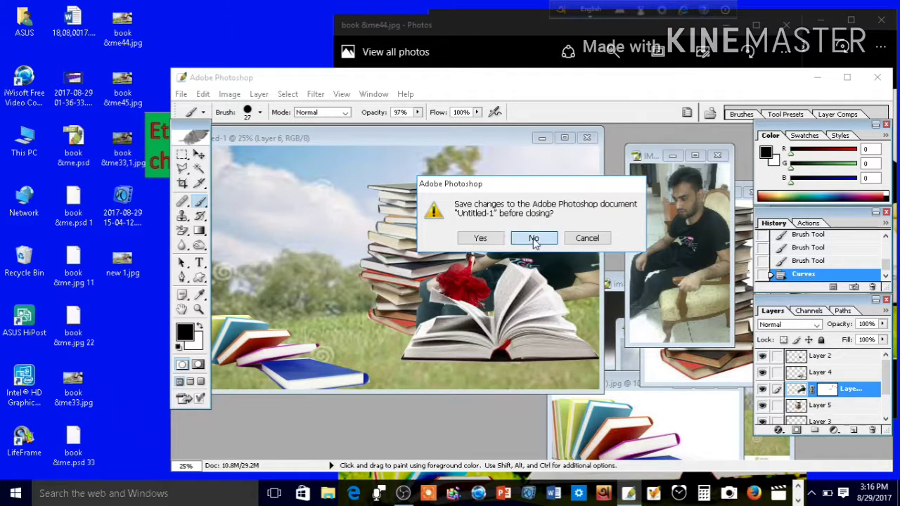
click(181, 93)
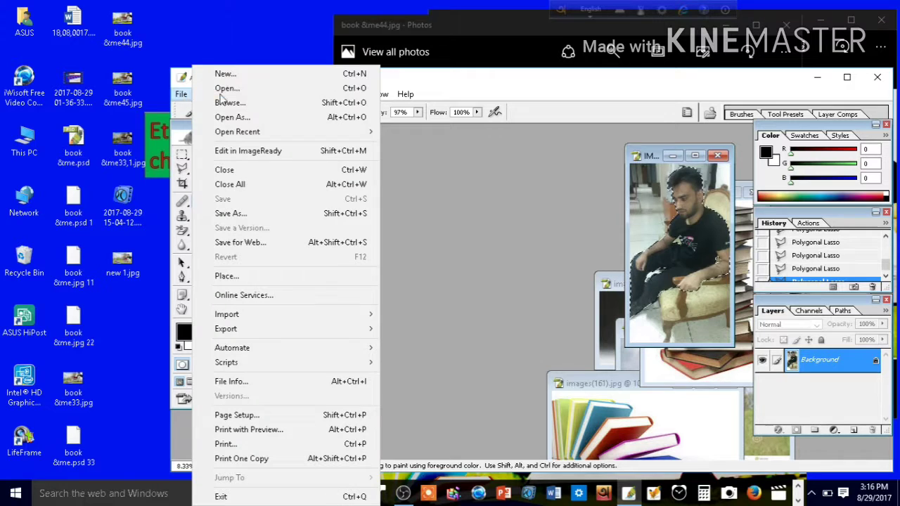
click(252, 118)
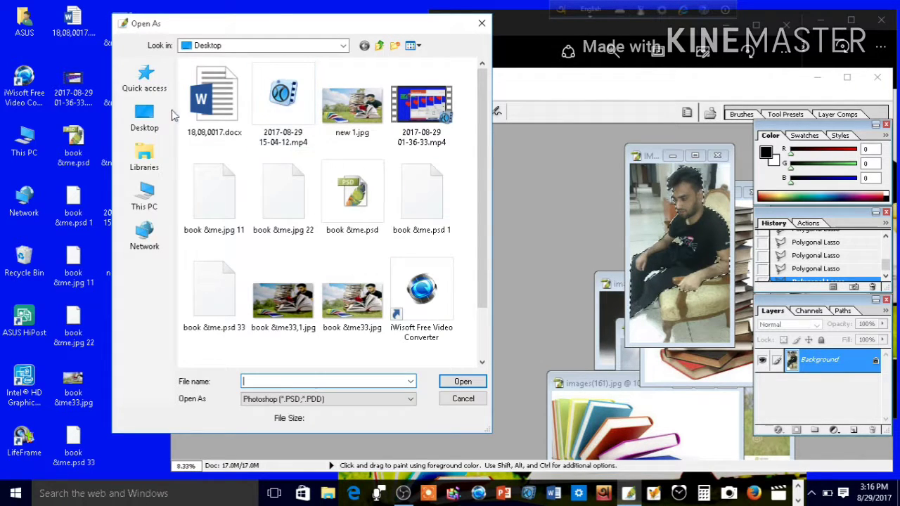
click(144, 116)
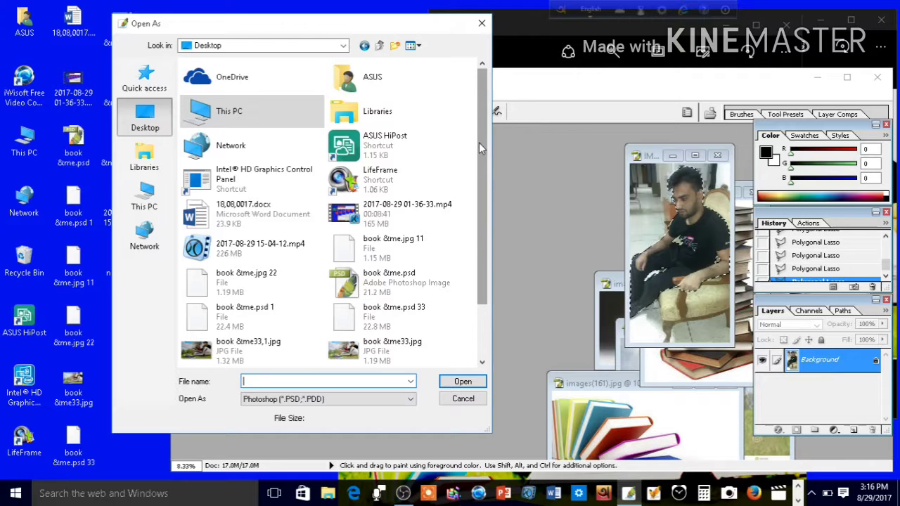
drag(479, 143, 473, 243)
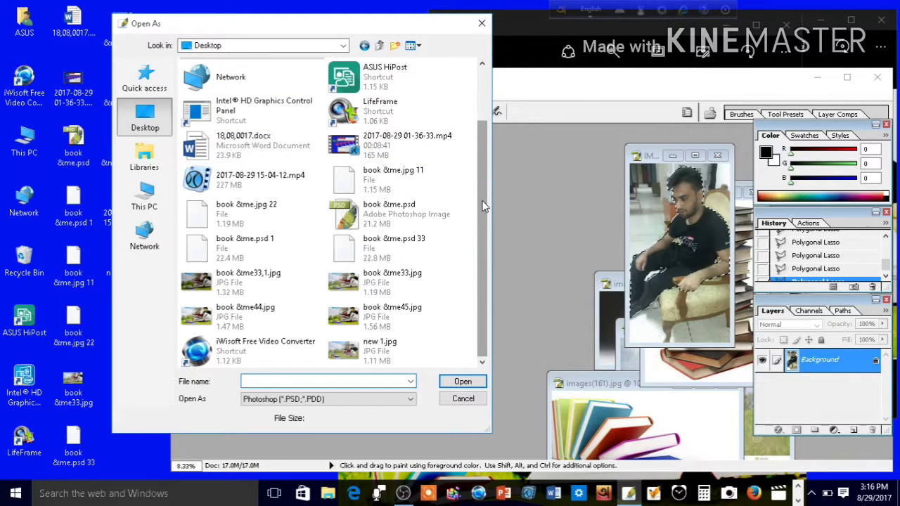
click(373, 351)
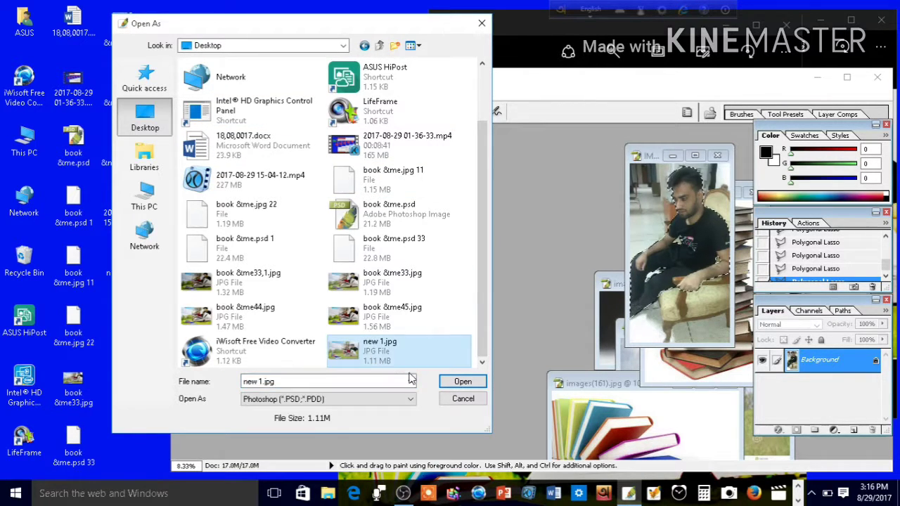
click(450, 388)
click(525, 238)
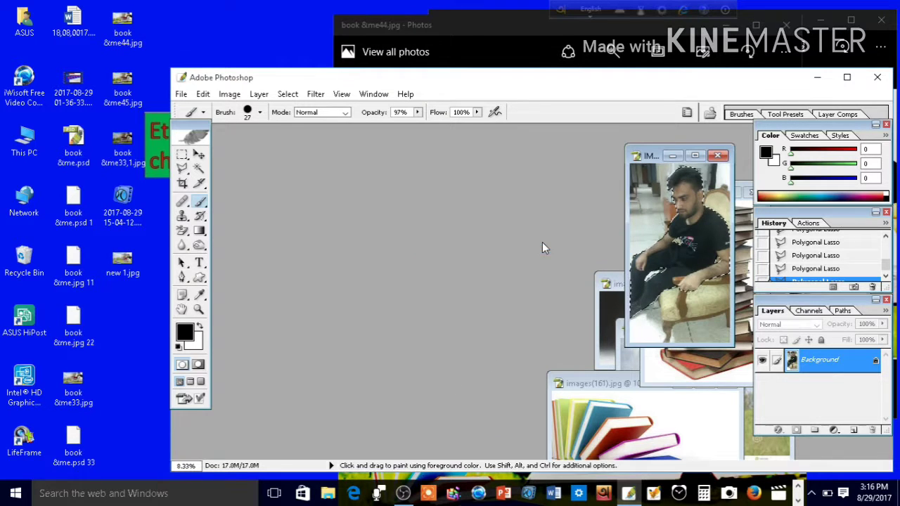
- Open new 1.jpg from the Desktop through the standard Open dialog
click(187, 94)
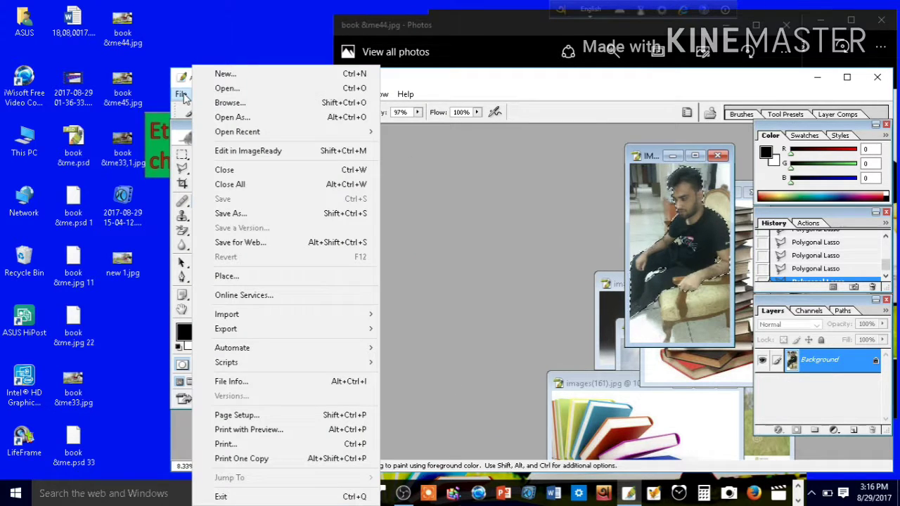
click(246, 90)
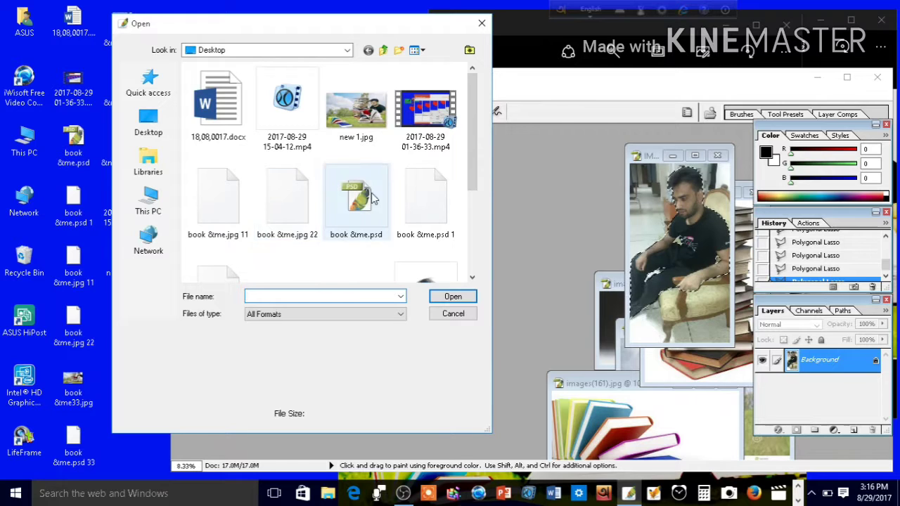
scroll(473, 143, down, 1)
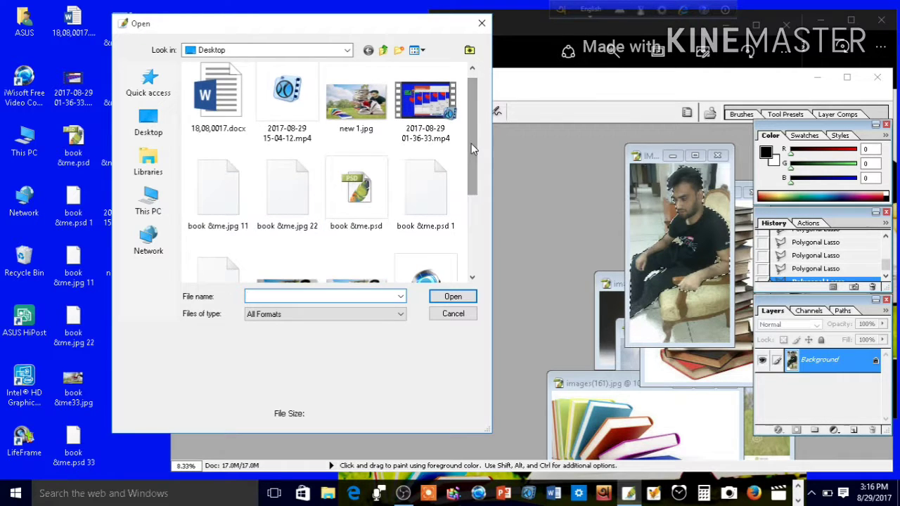
click(356, 102)
click(453, 296)
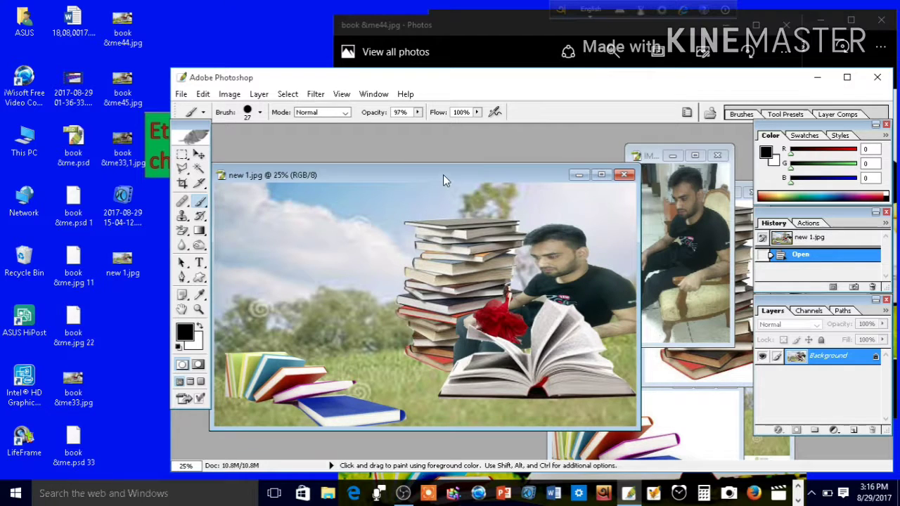
- Reposition the new 1.jpg window, zoom to 33.3% and select the Move tool
mouse_move(443, 175)
mouse_down()
mouse_move(533, 163)
mouse_move(473, 151)
mouse_up()
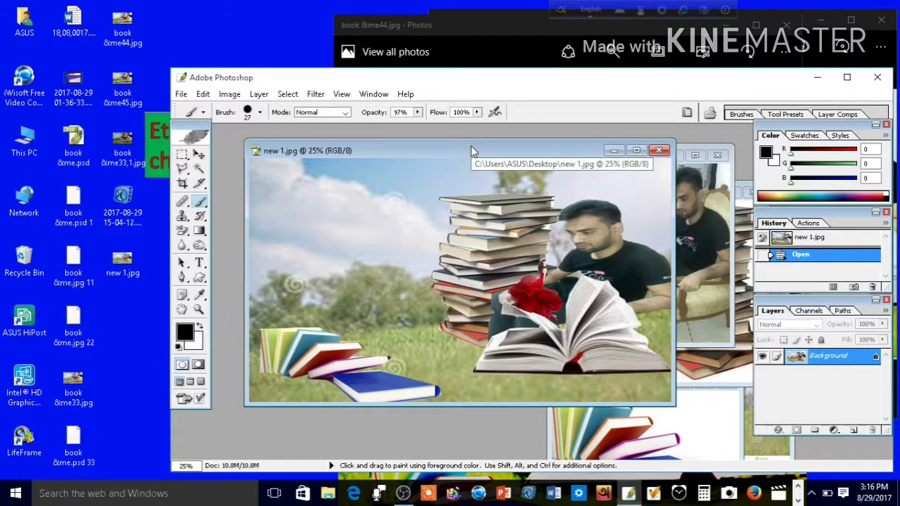
key(ctrl+plus)
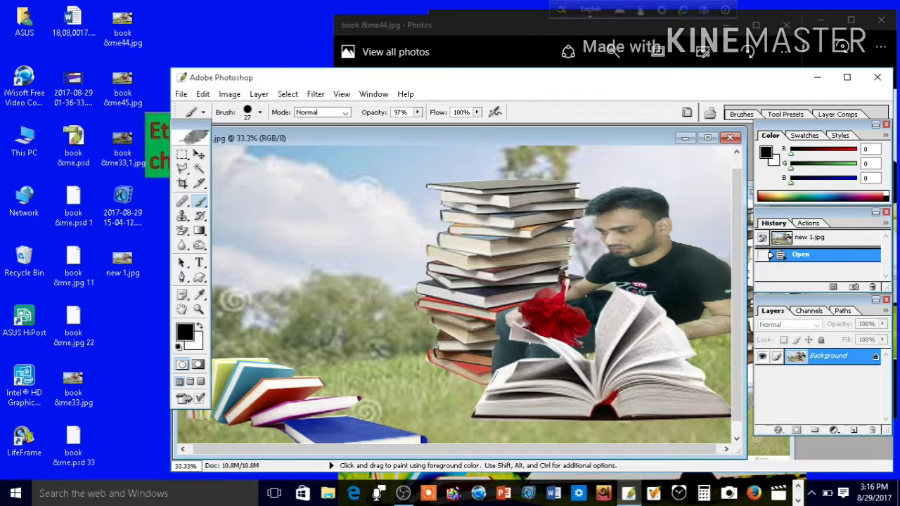
key(v)
- Apply Curves with black input 58, midtone 124/116, 180/195 and white output 241, then bring OBS forward
key(ctrl+m)
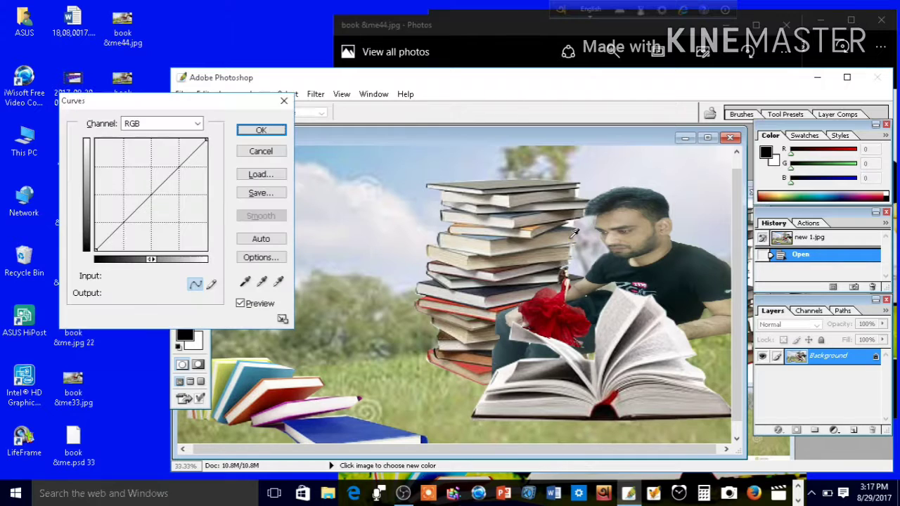
drag(149, 195, 143, 187)
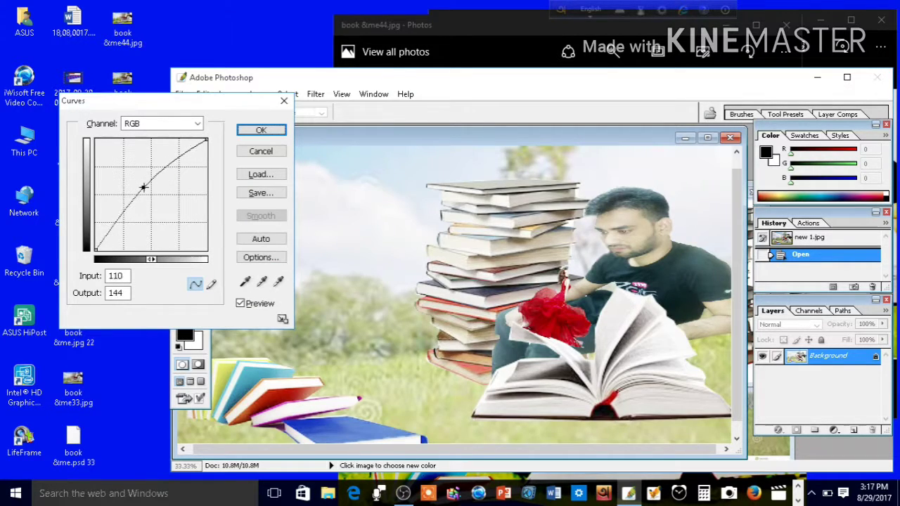
drag(111, 228, 116, 250)
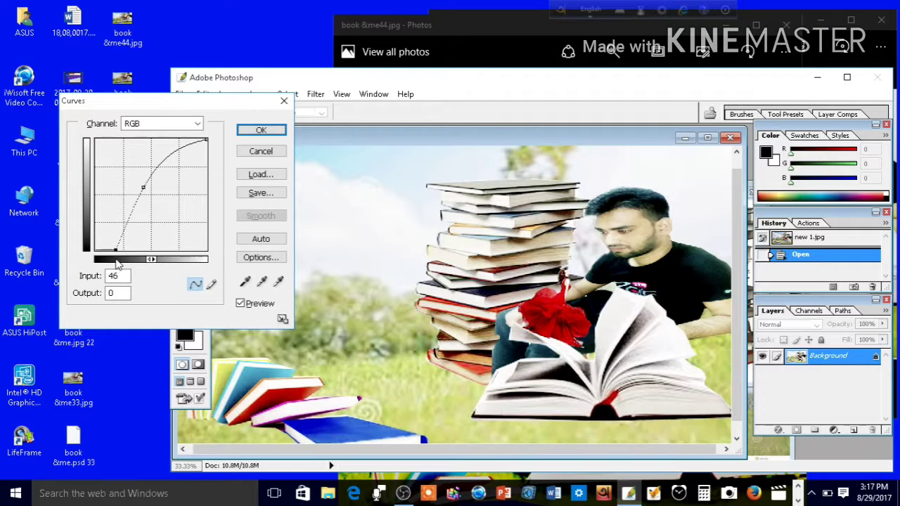
drag(169, 162, 171, 156)
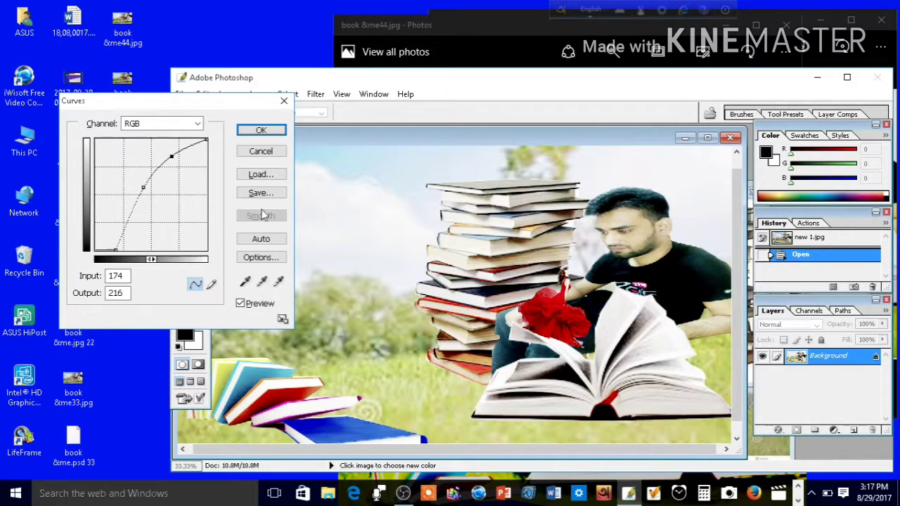
drag(138, 188, 147, 194)
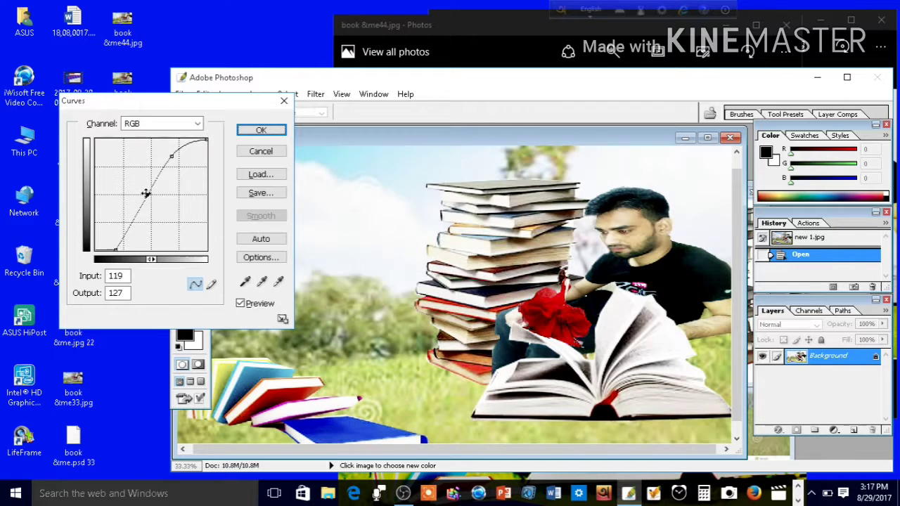
drag(207, 140, 206, 145)
drag(116, 250, 121, 250)
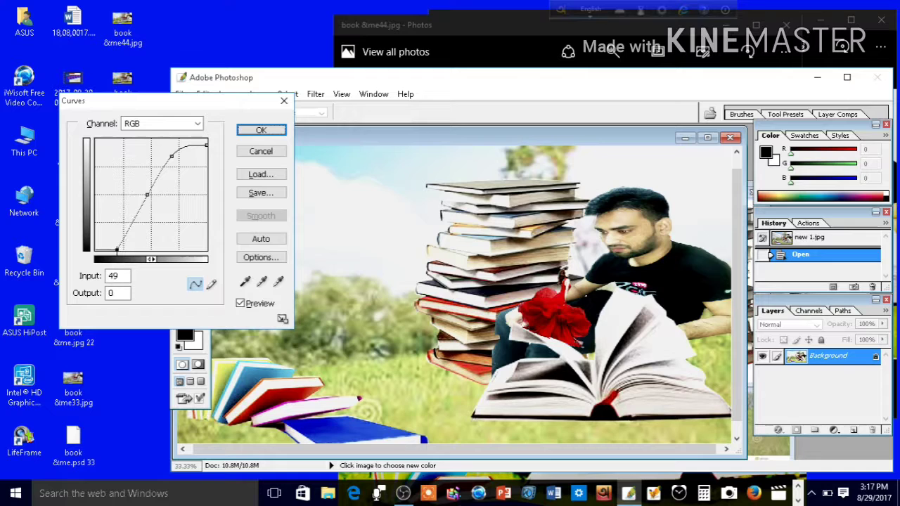
drag(144, 195, 150, 200)
drag(168, 159, 173, 164)
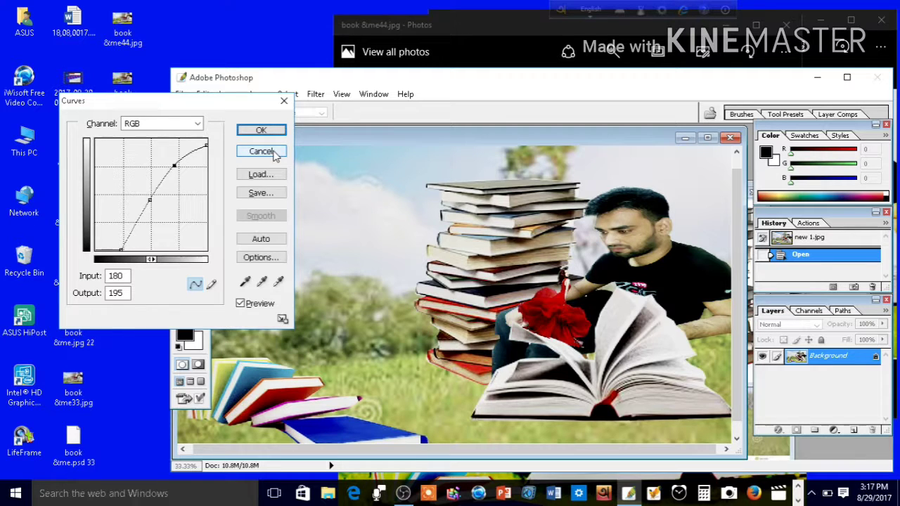
click(261, 131)
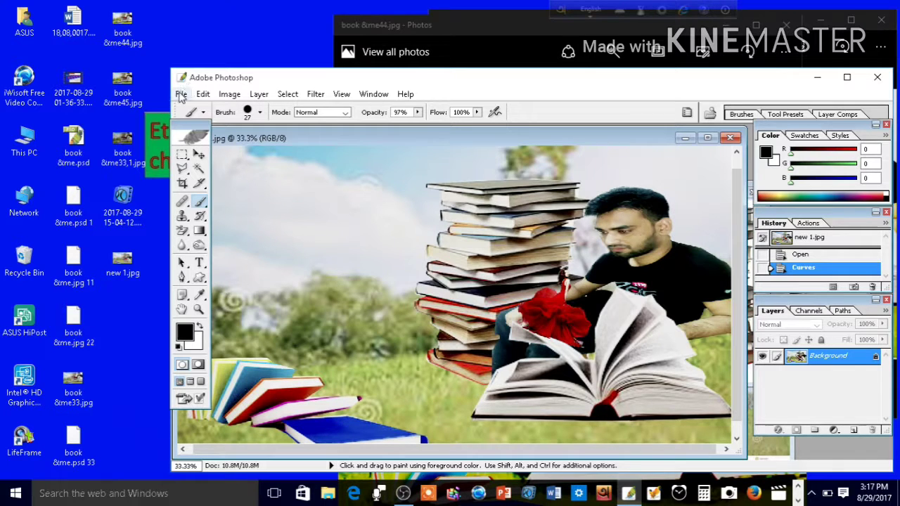
click(403, 492)
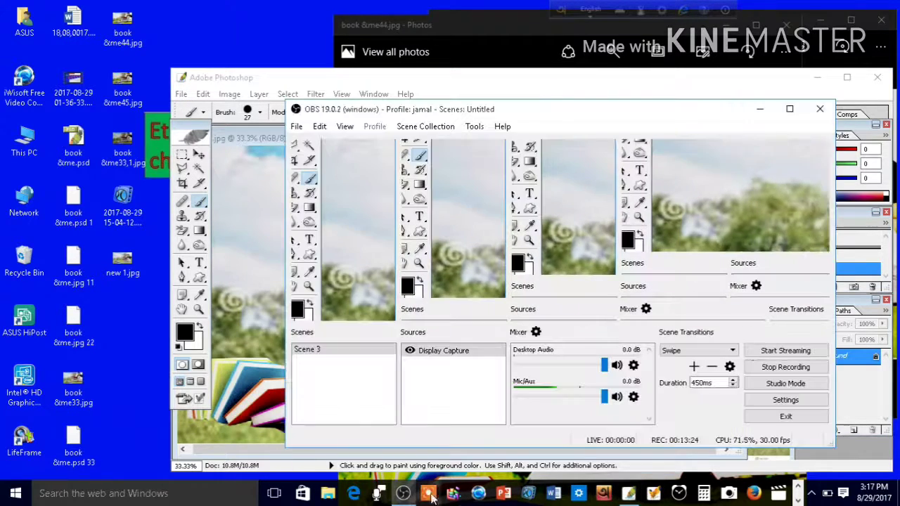